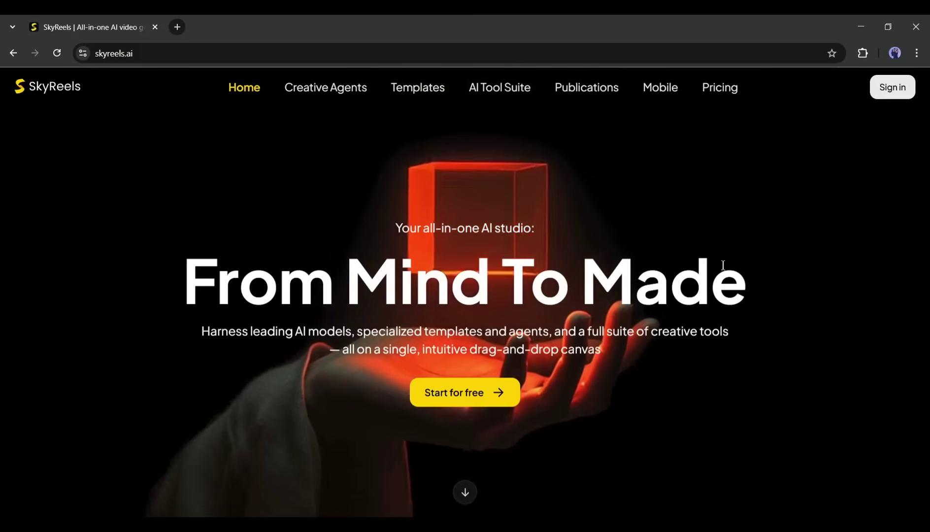
Scroll down the SkyReels home page to the showcased AI models
{"action": "scroll", "coordinate": [827, 173], "scroll_direction": "down", "scroll_amount": 4}
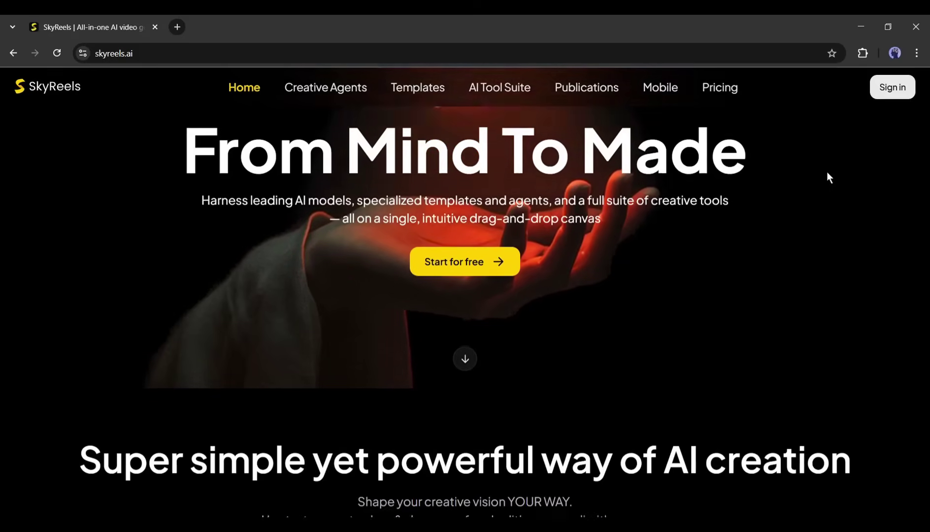
{"action": "scroll", "coordinate": [827, 172], "scroll_direction": "down", "scroll_amount": 1}
{"action": "scroll", "coordinate": [827, 172], "scroll_direction": "down", "scroll_amount": 1}
{"action": "scroll", "coordinate": [827, 172], "scroll_direction": "down", "scroll_amount": 1}
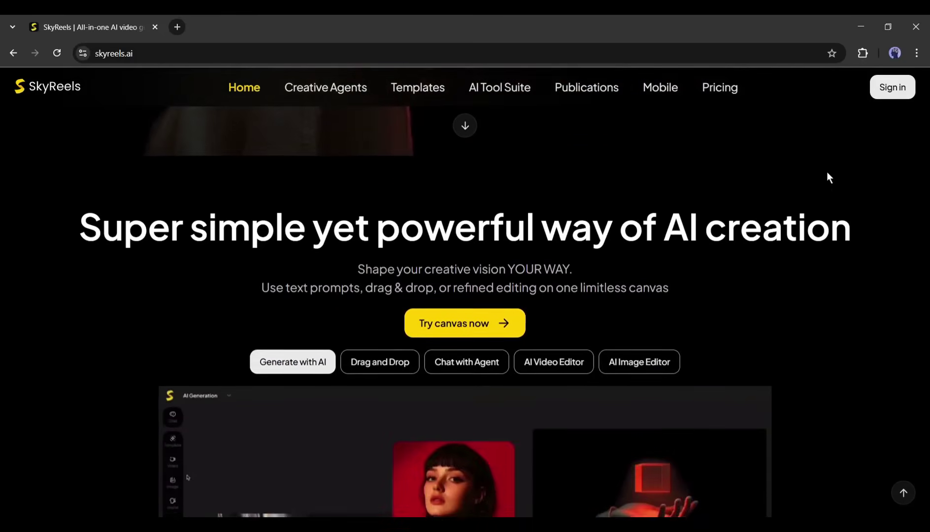
{"action": "scroll", "coordinate": [827, 173], "scroll_direction": "down", "scroll_amount": 1}
{"action": "scroll", "coordinate": [827, 172], "scroll_direction": "down", "scroll_amount": 1}
{"action": "scroll", "coordinate": [826, 172], "scroll_direction": "down", "scroll_amount": 1}
{"action": "scroll", "coordinate": [827, 171], "scroll_direction": "down", "scroll_amount": 1}
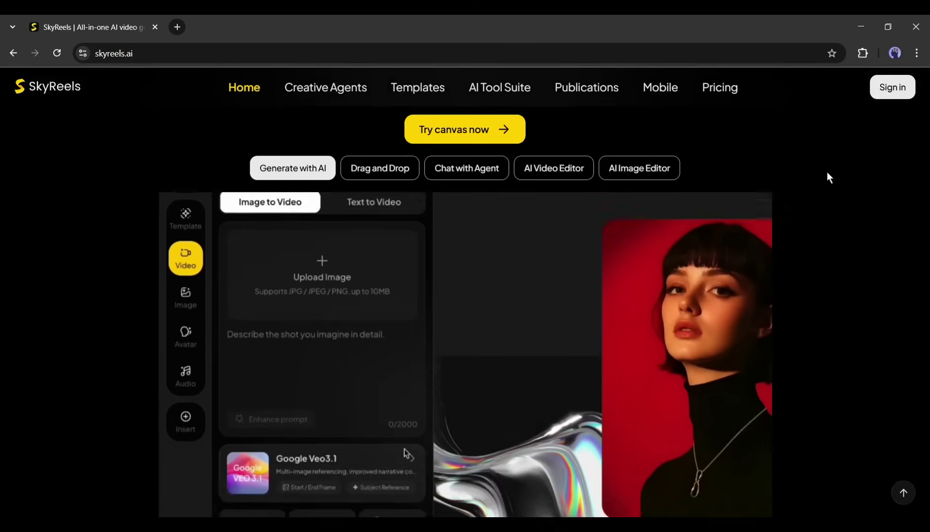
{"action": "scroll", "coordinate": [827, 178], "scroll_direction": "down", "scroll_amount": 1}
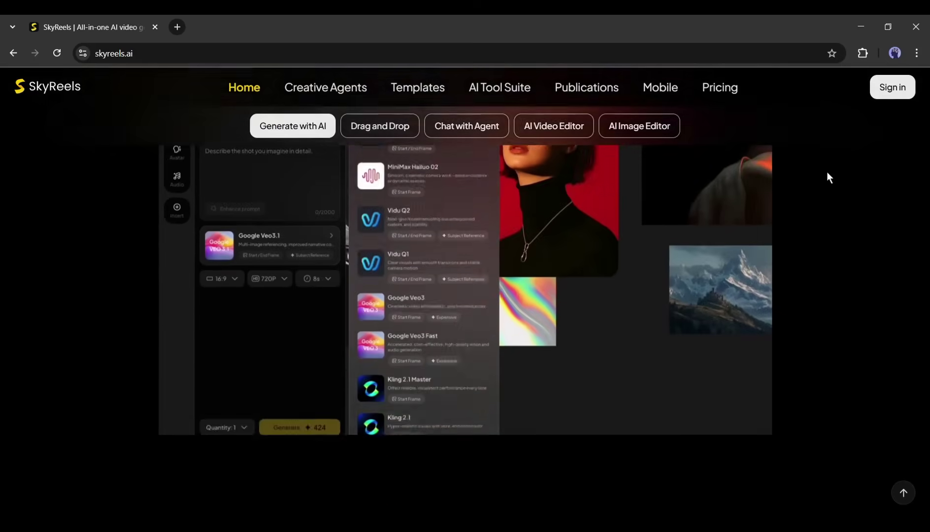
{"action": "scroll", "coordinate": [827, 178], "scroll_direction": "down", "scroll_amount": 2}
{"action": "scroll", "coordinate": [827, 173], "scroll_direction": "down", "scroll_amount": 1}
{"action": "scroll", "coordinate": [827, 172], "scroll_direction": "down", "scroll_amount": 3}
{"action": "scroll", "coordinate": [827, 172], "scroll_direction": "down", "scroll_amount": 3}
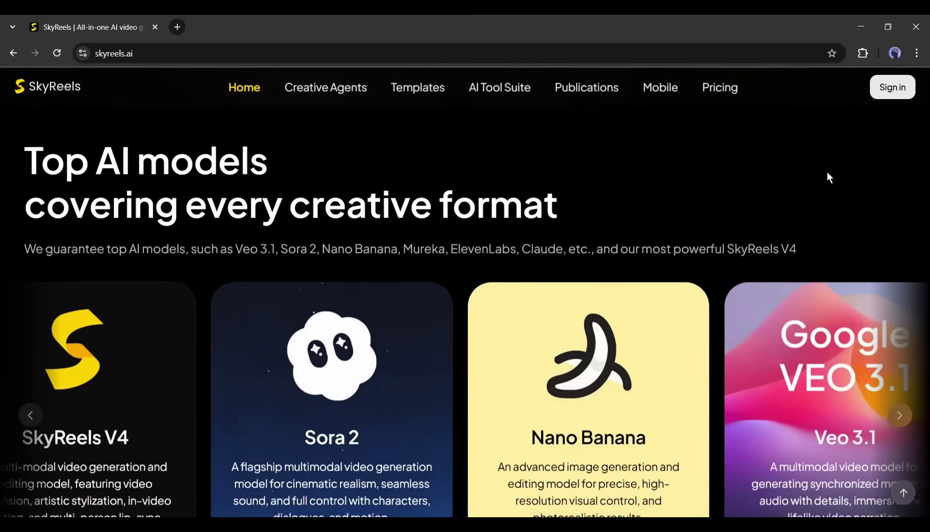
{"action": "scroll", "coordinate": [828, 177], "scroll_direction": "down", "scroll_amount": 1}
{"action": "scroll", "coordinate": [828, 177], "scroll_direction": "down", "scroll_amount": 1}
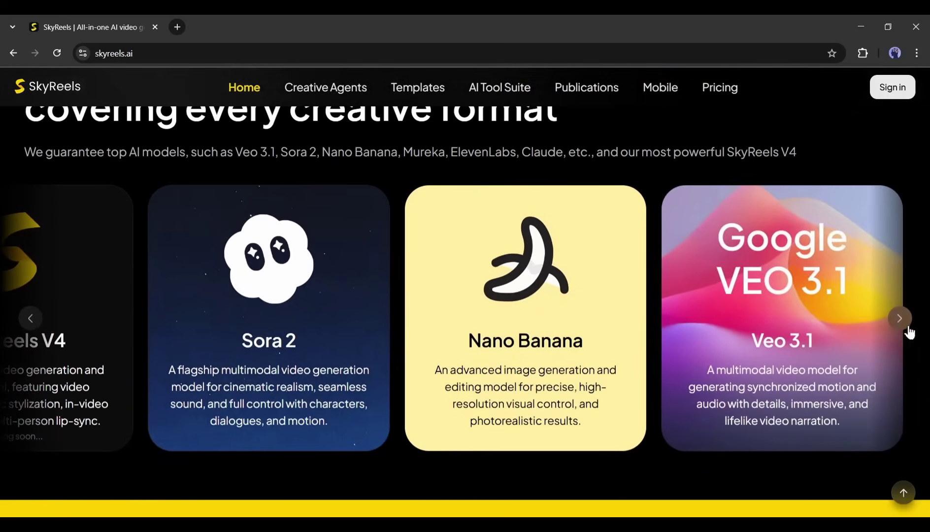
Page through the model carousel to the last models, Elevenlabs and MiniMax Hailuo 2.3
{"action": "left_click", "coordinate": [899, 318]}
{"action": "left_click", "coordinate": [900, 318]}
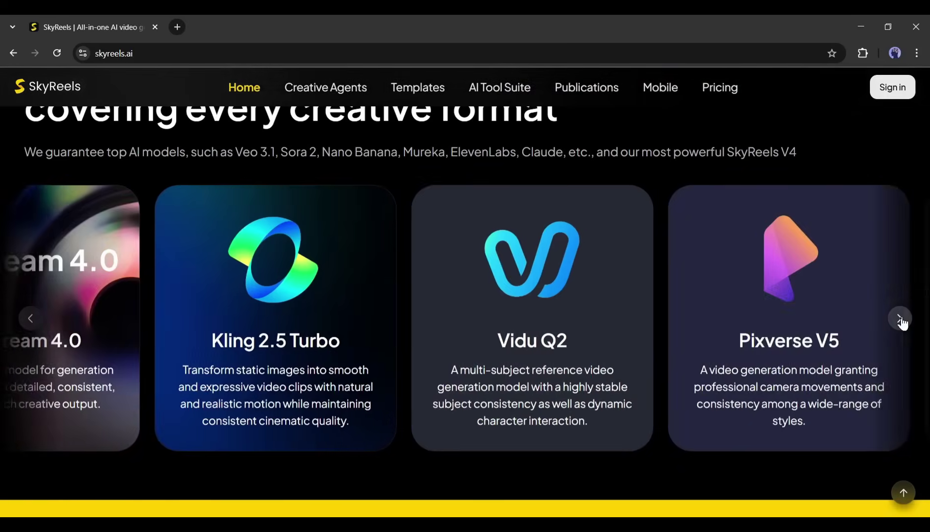
{"action": "left_click", "coordinate": [900, 318]}
{"action": "left_click", "coordinate": [900, 318]}
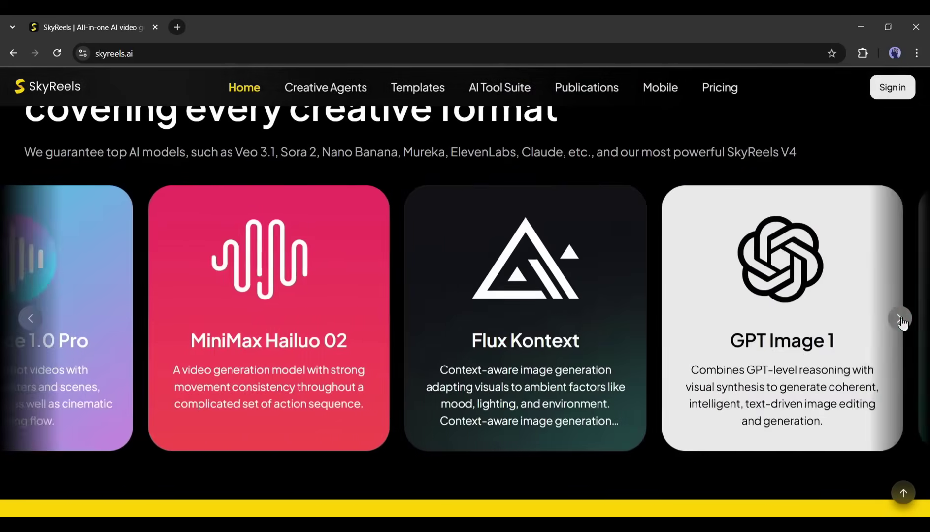
{"action": "left_click", "coordinate": [899, 318]}
{"action": "left_click", "coordinate": [900, 318]}
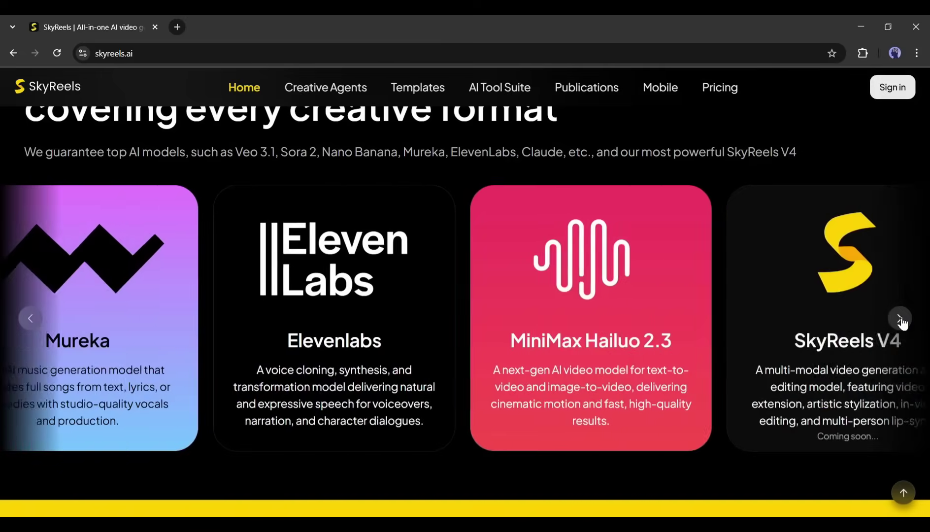
{"action": "left_click", "coordinate": [900, 318]}
Scroll further down through the expert agents and templates sections
{"action": "scroll", "coordinate": [901, 318], "scroll_direction": "down", "scroll_amount": 2}
{"action": "scroll", "coordinate": [901, 320], "scroll_direction": "down", "scroll_amount": 5}
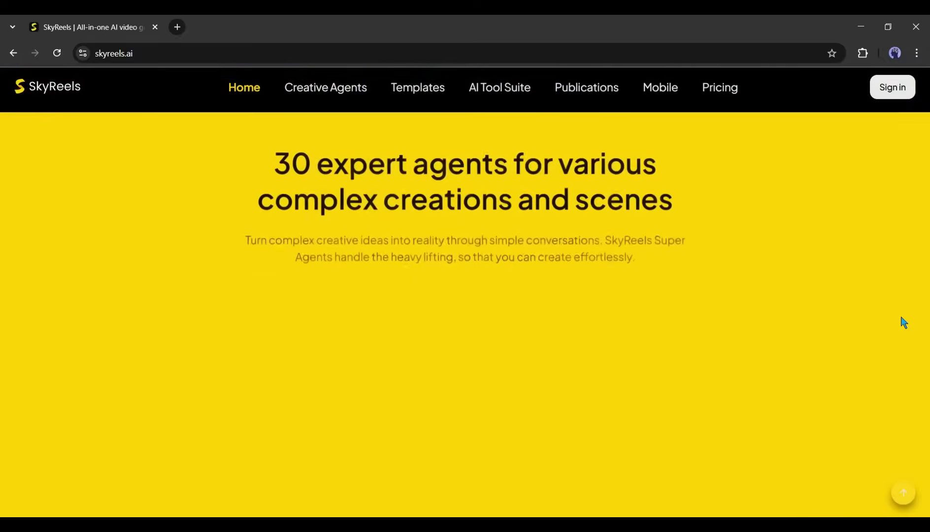
{"action": "scroll", "coordinate": [903, 322], "scroll_direction": "down", "scroll_amount": 1}
{"action": "scroll", "coordinate": [903, 322], "scroll_direction": "down", "scroll_amount": 2}
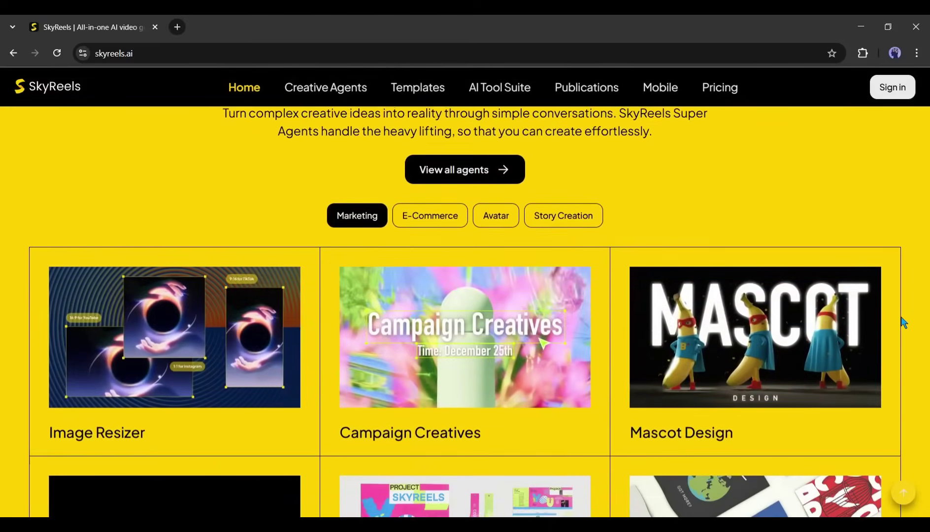
{"action": "scroll", "coordinate": [903, 322], "scroll_direction": "down", "scroll_amount": 2}
{"action": "scroll", "coordinate": [903, 323], "scroll_direction": "down", "scroll_amount": 1}
{"action": "scroll", "coordinate": [903, 322], "scroll_direction": "down", "scroll_amount": 8}
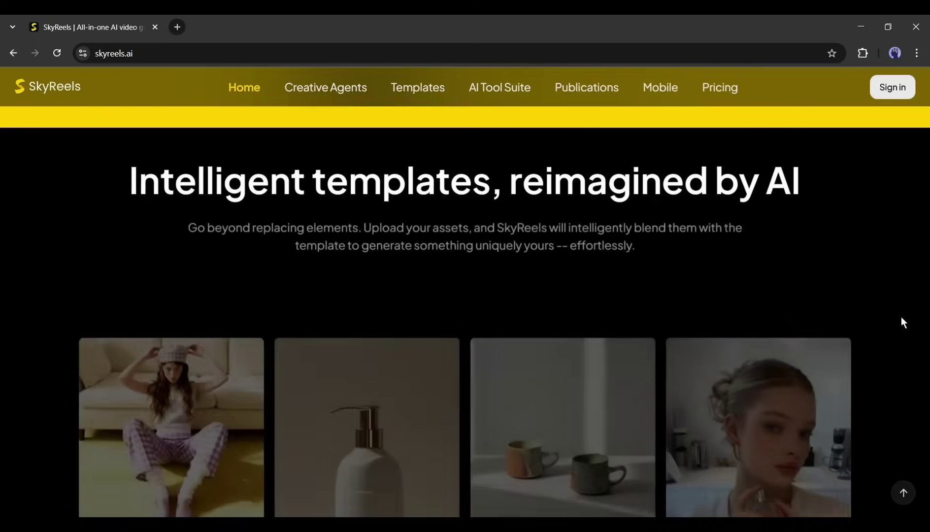
{"action": "scroll", "coordinate": [903, 322], "scroll_direction": "down", "scroll_amount": 3}
{"action": "scroll", "coordinate": [902, 323], "scroll_direction": "down", "scroll_amount": 4}
{"action": "scroll", "coordinate": [903, 323], "scroll_direction": "down", "scroll_amount": 2}
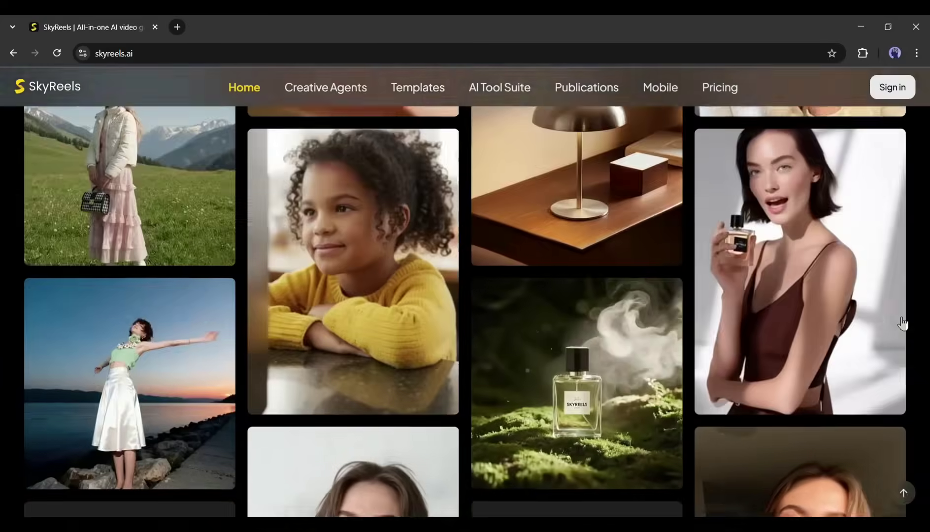
{"action": "scroll", "coordinate": [901, 324], "scroll_direction": "down", "scroll_amount": 7}
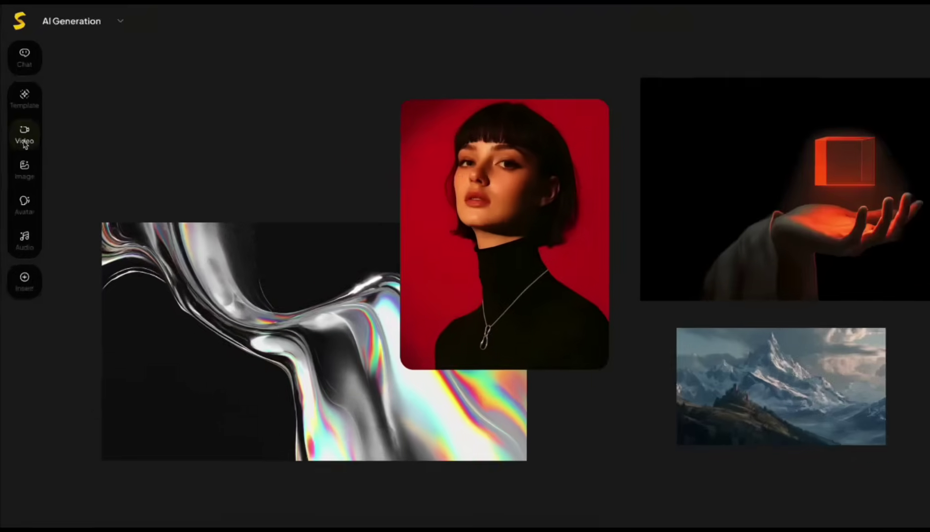
Check the Video generator's model list, then the Image generator's Nano Banana model options
{"action": "left_click", "coordinate": [25, 143]}
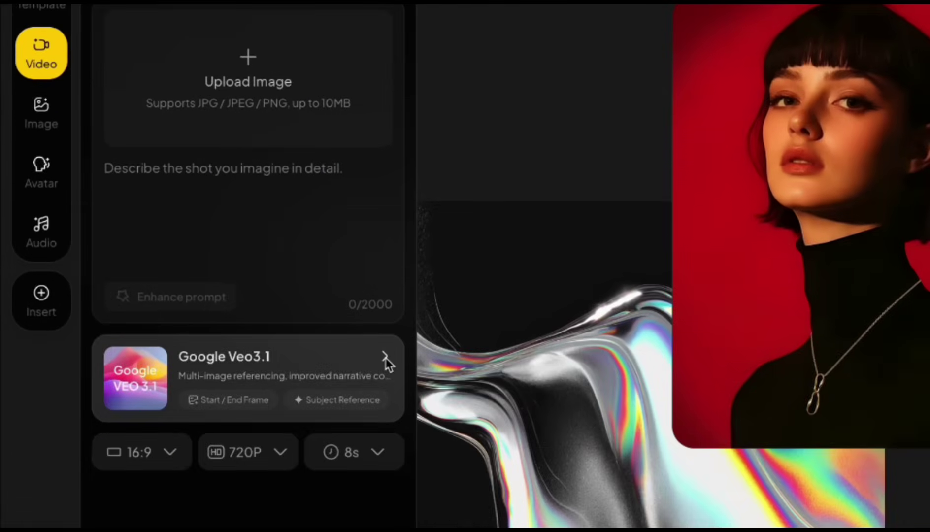
{"action": "left_click", "coordinate": [386, 358]}
{"action": "scroll", "coordinate": [421, 81], "scroll_direction": "down", "scroll_amount": 3}
{"action": "scroll", "coordinate": [421, 81], "scroll_direction": "down", "scroll_amount": 5}
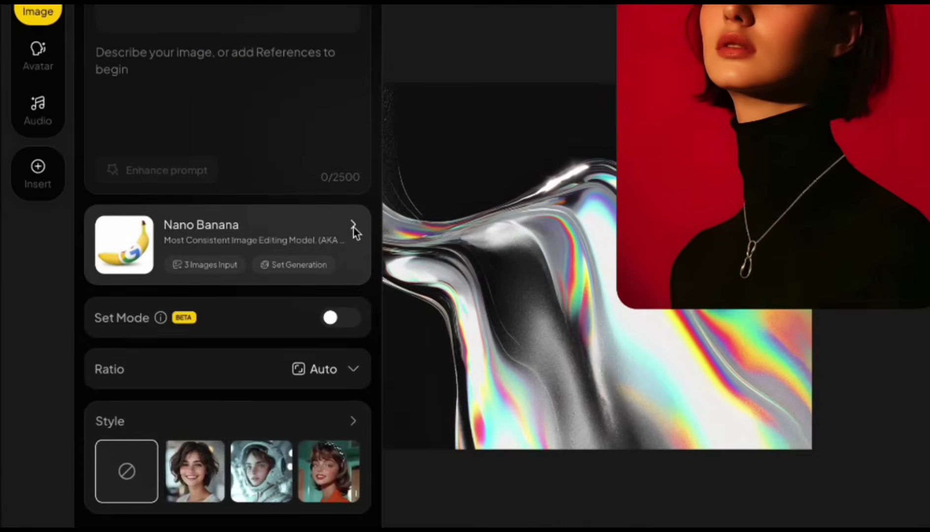
{"action": "left_click", "coordinate": [353, 227]}
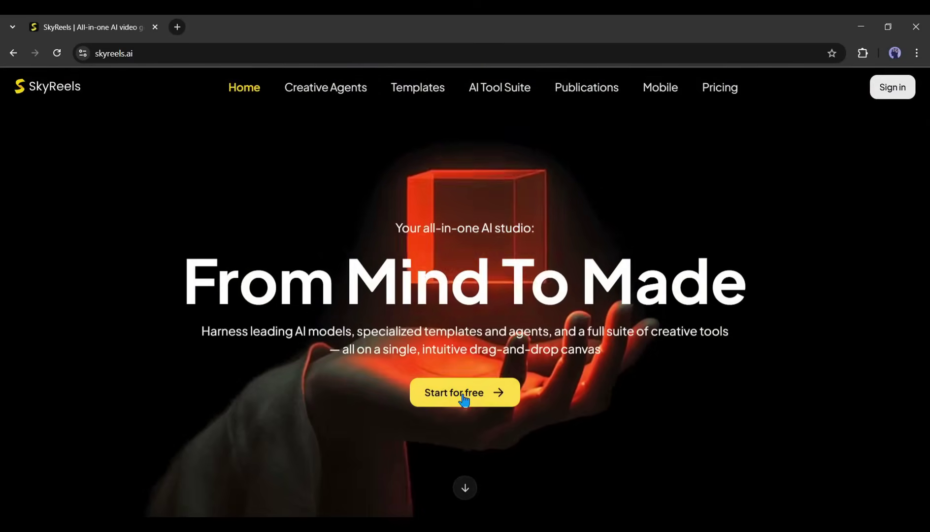
Start for free and sign in to SkyReels with a Google account
{"action": "left_click", "coordinate": [463, 394]}
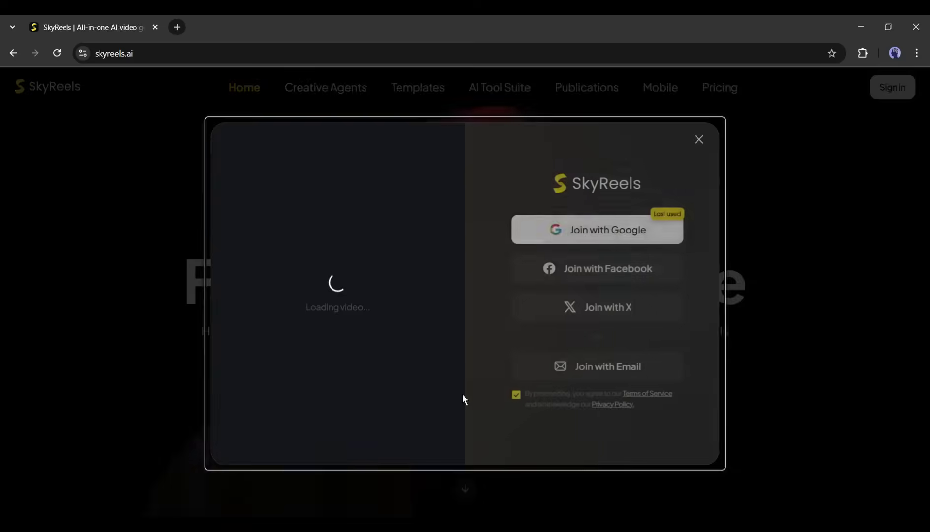
{"action": "left_click", "coordinate": [596, 238]}
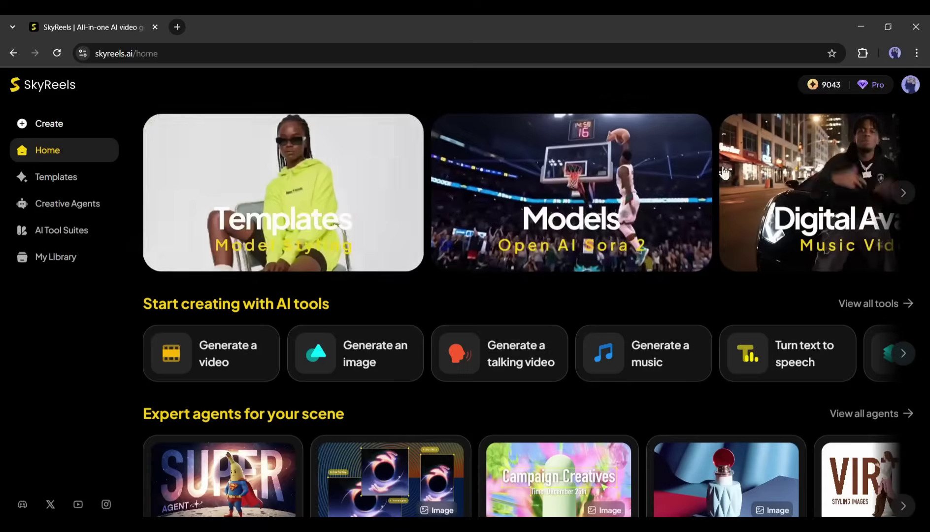
{"action": "left_click", "coordinate": [900, 200]}
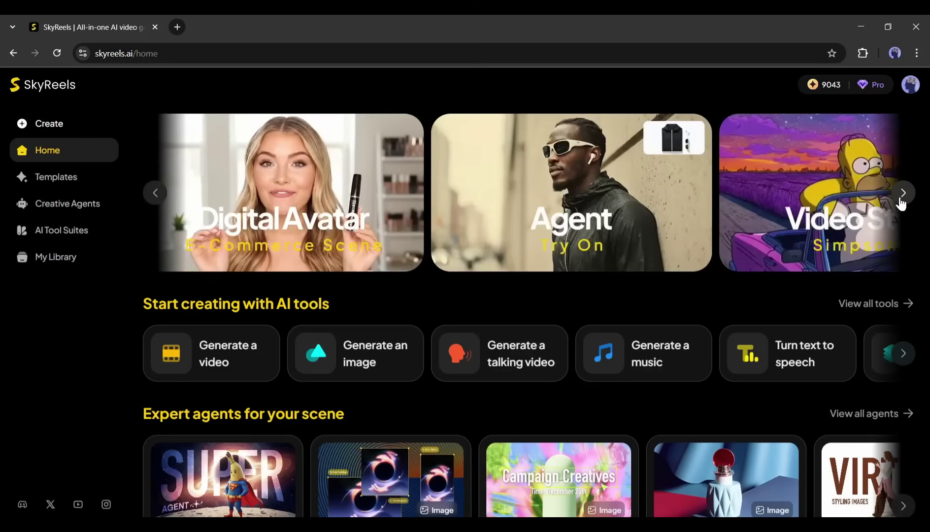
{"action": "left_click", "coordinate": [901, 194]}
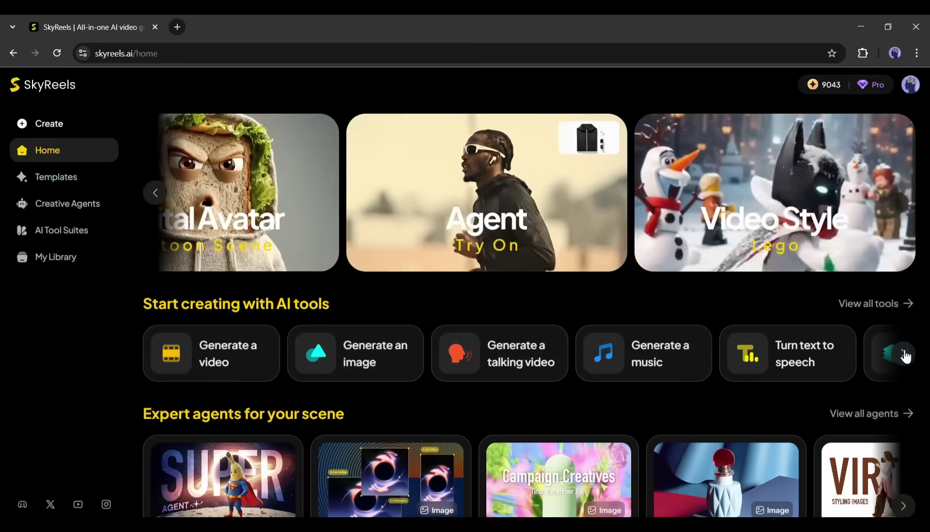
{"action": "left_click", "coordinate": [904, 355]}
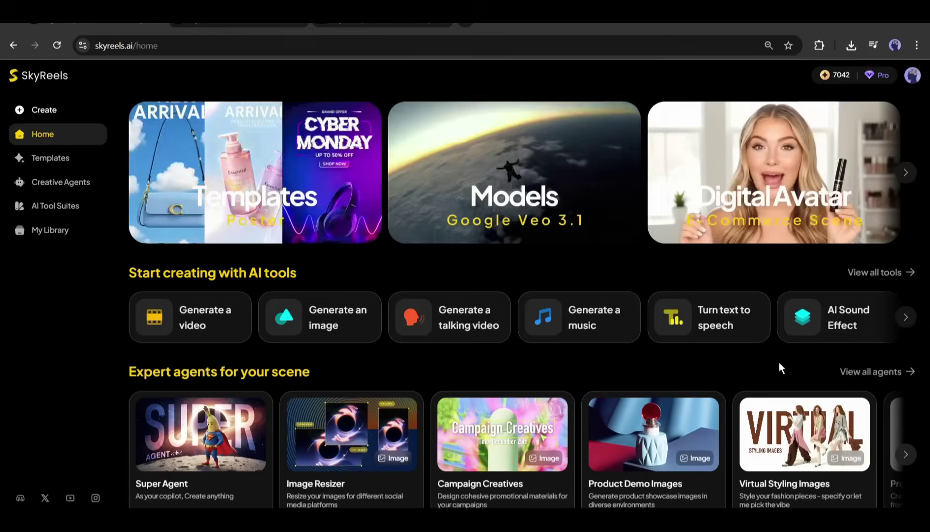
{"action": "scroll", "coordinate": [778, 367], "scroll_direction": "down", "scroll_amount": 2}
{"action": "scroll", "coordinate": [778, 367], "scroll_direction": "down", "scroll_amount": 2}
{"action": "scroll", "coordinate": [780, 369], "scroll_direction": "down", "scroll_amount": 5}
{"action": "scroll", "coordinate": [781, 368], "scroll_direction": "up", "scroll_amount": 4}
{"action": "scroll", "coordinate": [781, 368], "scroll_direction": "up", "scroll_amount": 5}
{"action": "scroll", "coordinate": [780, 369], "scroll_direction": "up", "scroll_amount": 3}
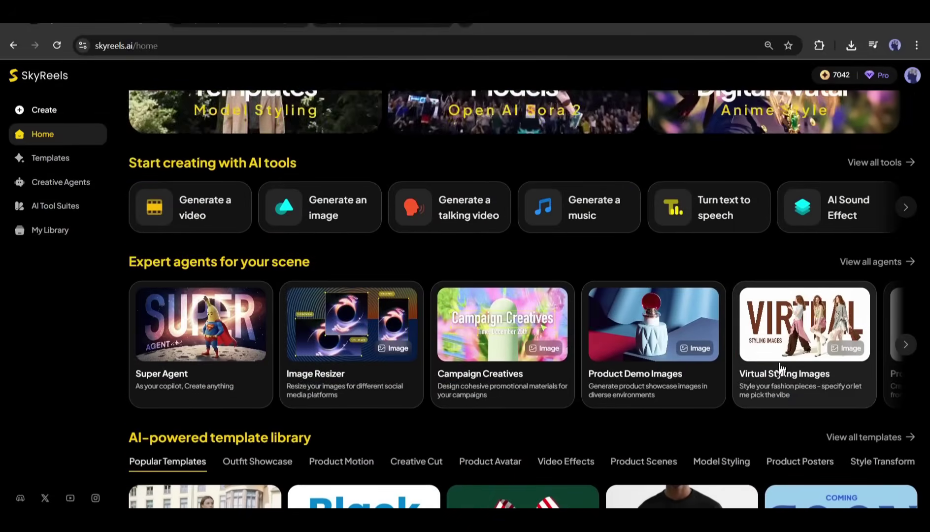
{"action": "scroll", "coordinate": [779, 369], "scroll_direction": "up", "scroll_amount": 2}
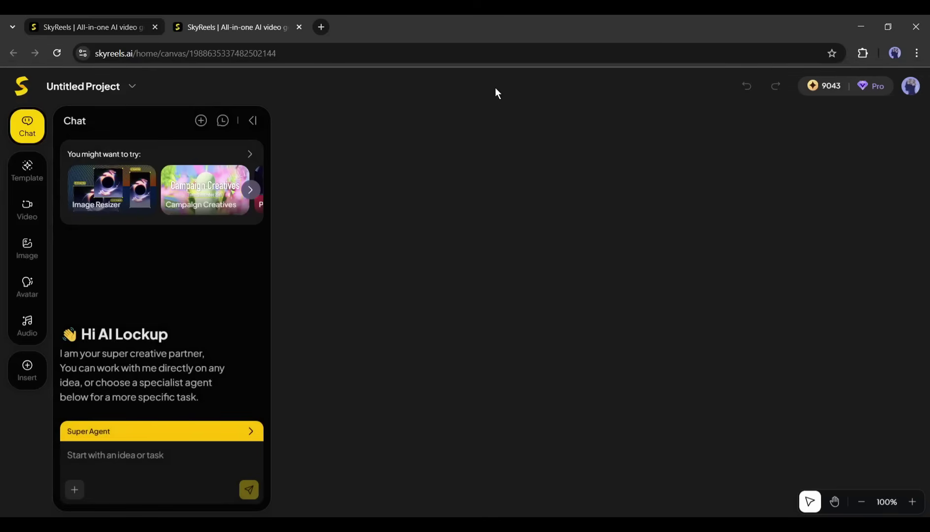
Browse template categories and the video and image modes, including text-to-image and image-to-image
{"action": "left_click", "coordinate": [31, 170]}
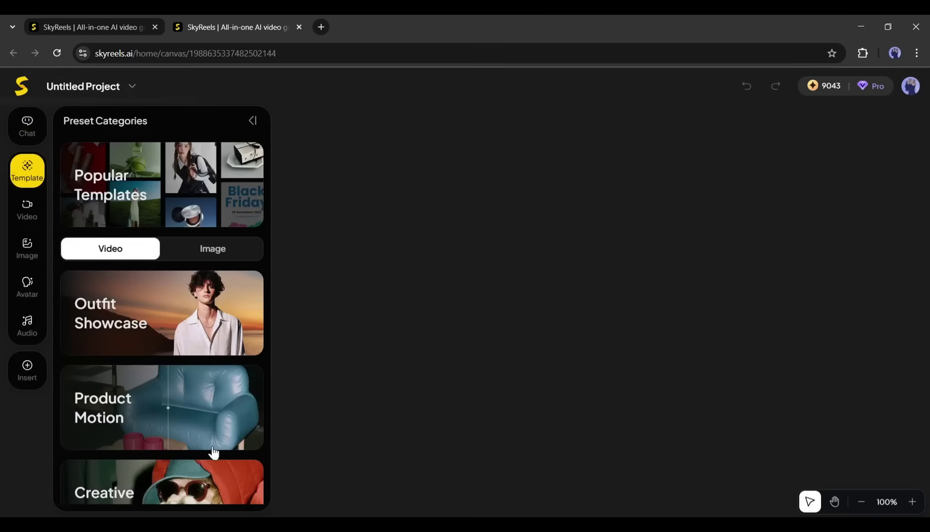
{"action": "left_click", "coordinate": [27, 209]}
{"action": "left_click", "coordinate": [222, 154]}
{"action": "left_click", "coordinate": [110, 154]}
{"action": "left_click", "coordinate": [28, 248]}
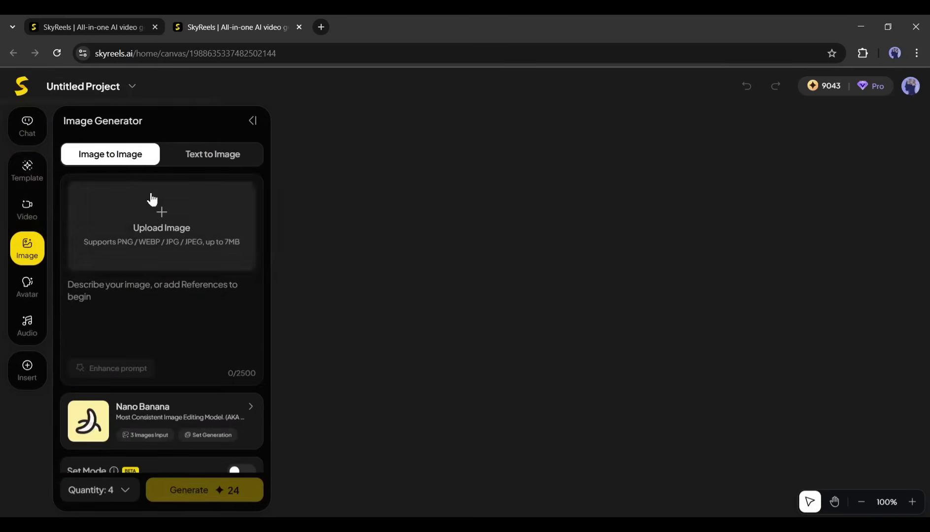
{"action": "left_click", "coordinate": [204, 154]}
{"action": "left_click", "coordinate": [142, 156]}
Look over the Avatar, Audio and Insert panels, then return to Chat
{"action": "left_click", "coordinate": [28, 288]}
{"action": "left_click", "coordinate": [38, 338]}
{"action": "left_click", "coordinate": [29, 371]}
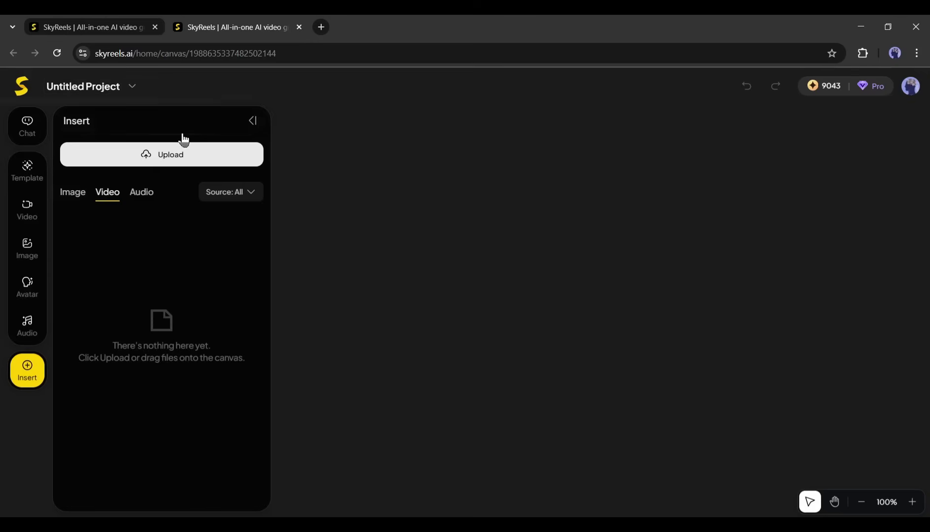
{"action": "left_click", "coordinate": [40, 136]}
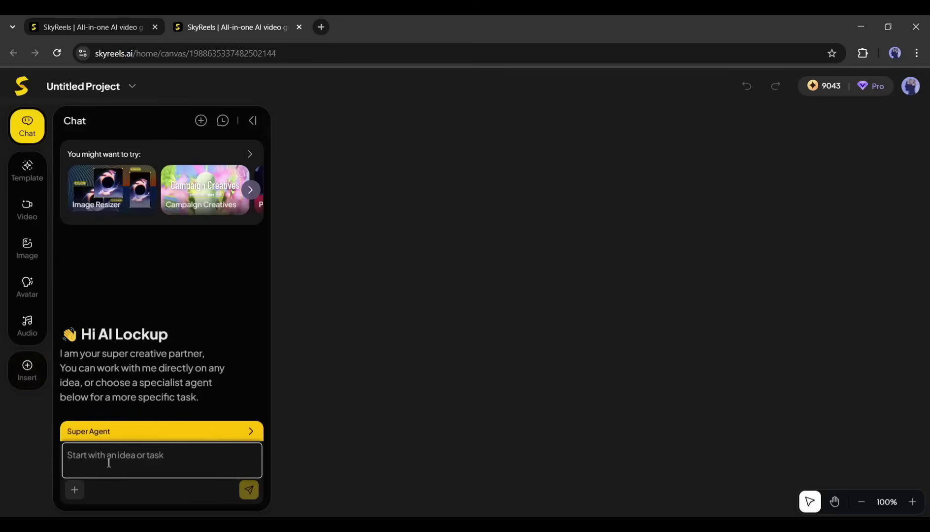
Open the specialist agents gallery and select the Super Agent
{"action": "left_click", "coordinate": [191, 432]}
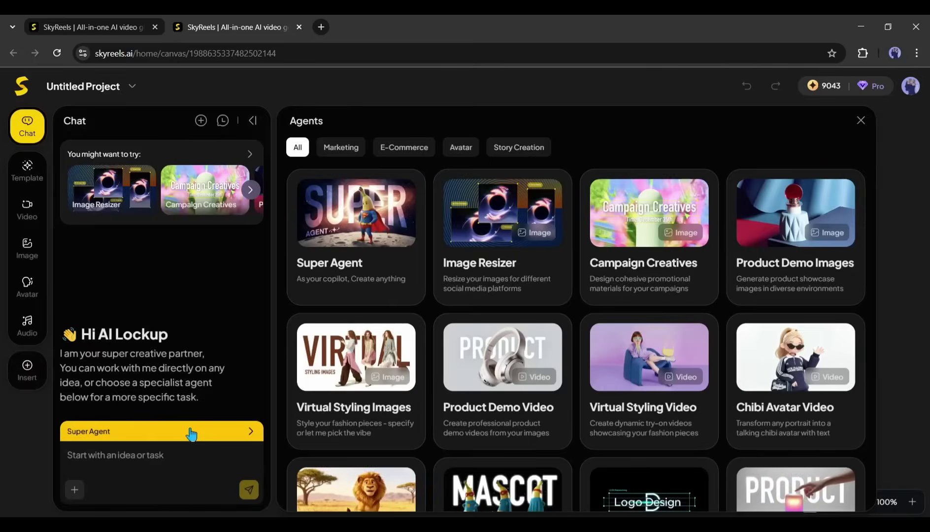
{"action": "left_click", "coordinate": [192, 433]}
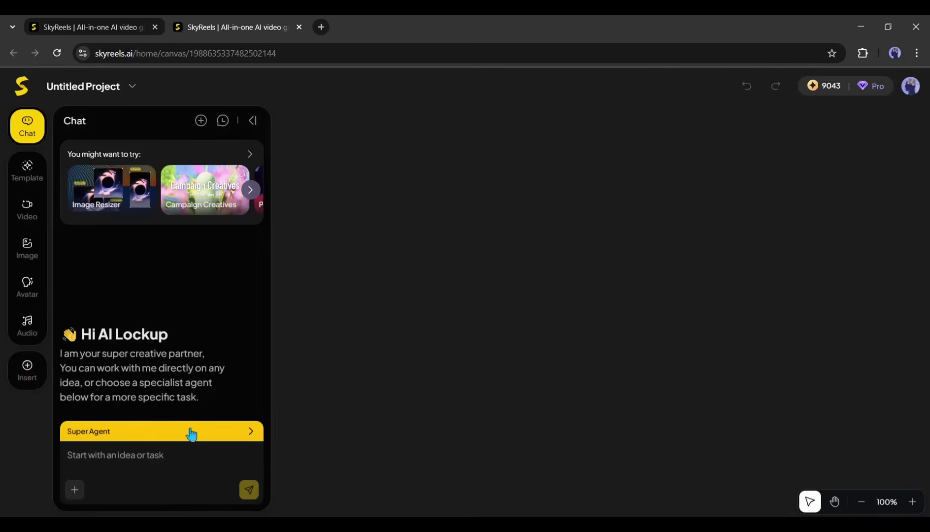
{"action": "left_click", "coordinate": [192, 434]}
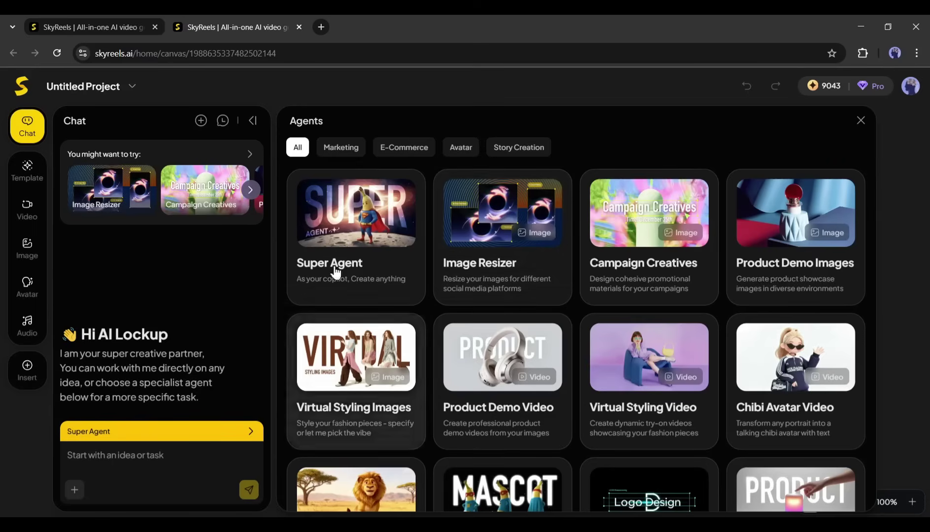
{"action": "left_click", "coordinate": [366, 210]}
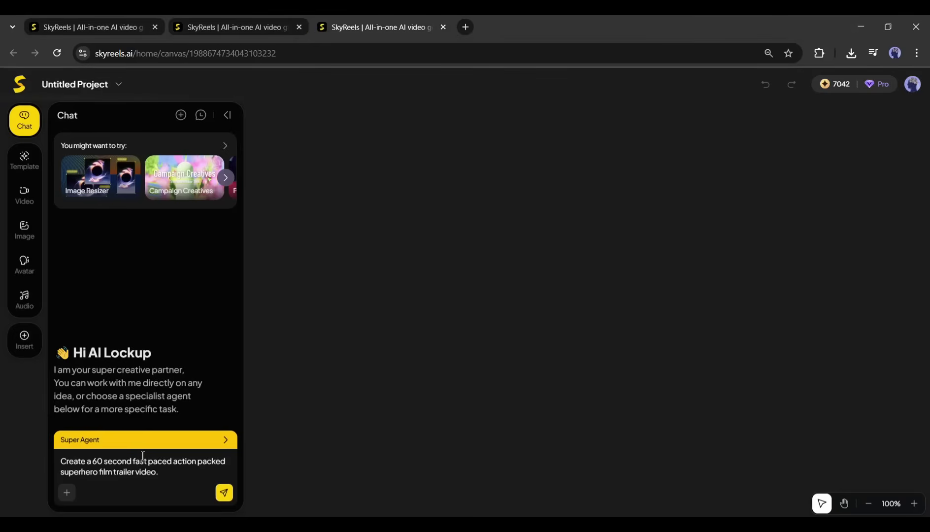
Send the trailer request and approve the agent's production plan with 'Confirm'
{"action": "left_click", "coordinate": [66, 493]}
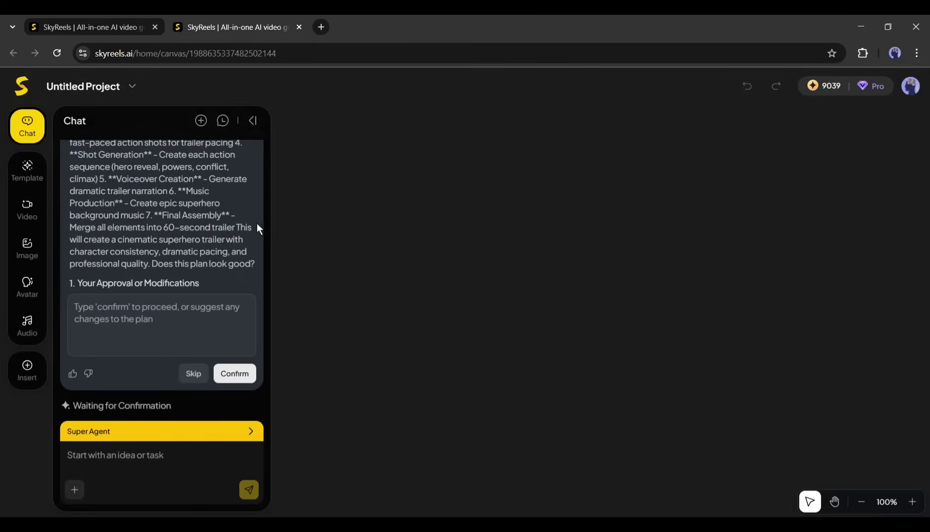
{"action": "scroll", "coordinate": [260, 228], "scroll_direction": "up", "scroll_amount": 2}
{"action": "scroll", "coordinate": [259, 228], "scroll_direction": "up", "scroll_amount": 2}
{"action": "scroll", "coordinate": [260, 228], "scroll_direction": "up", "scroll_amount": 1}
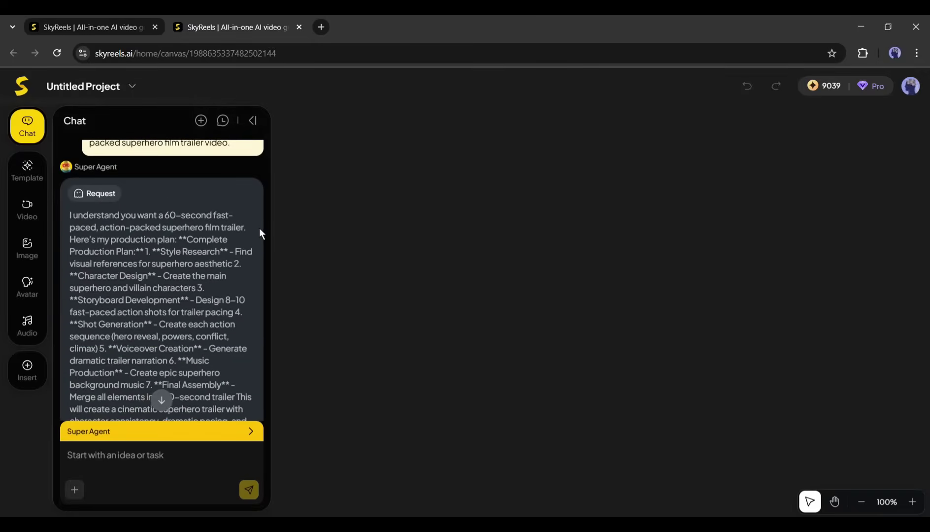
{"action": "scroll", "coordinate": [259, 228], "scroll_direction": "down", "scroll_amount": 3}
{"action": "scroll", "coordinate": [260, 228], "scroll_direction": "down", "scroll_amount": 2}
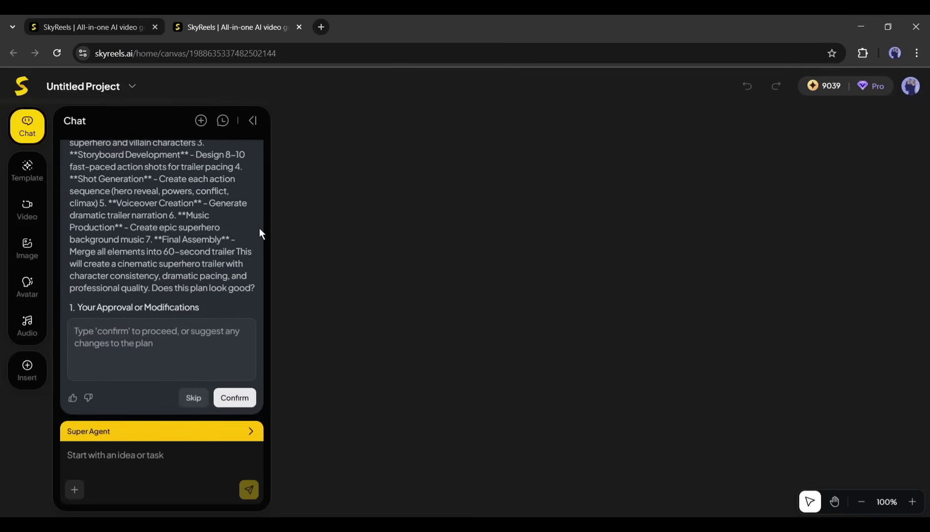
{"action": "scroll", "coordinate": [260, 228], "scroll_direction": "down", "scroll_amount": 1}
{"action": "left_click", "coordinate": [123, 311]}
{"action": "type", "text": "Confirm"}
{"action": "left_click", "coordinate": [227, 374]}
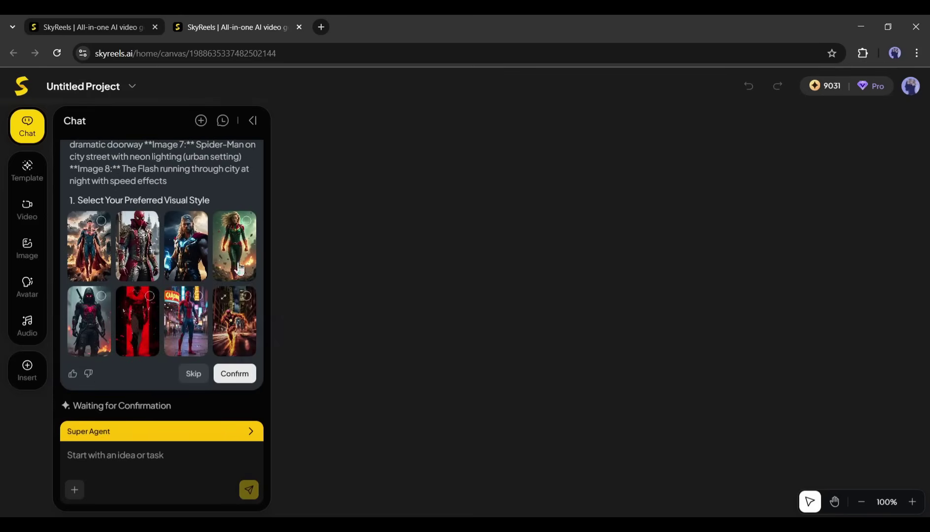
Choose the hooded-figure visual style and select the 16:9 widescreen aspect ratio
{"action": "left_click", "coordinate": [89, 316]}
{"action": "left_click", "coordinate": [235, 373]}
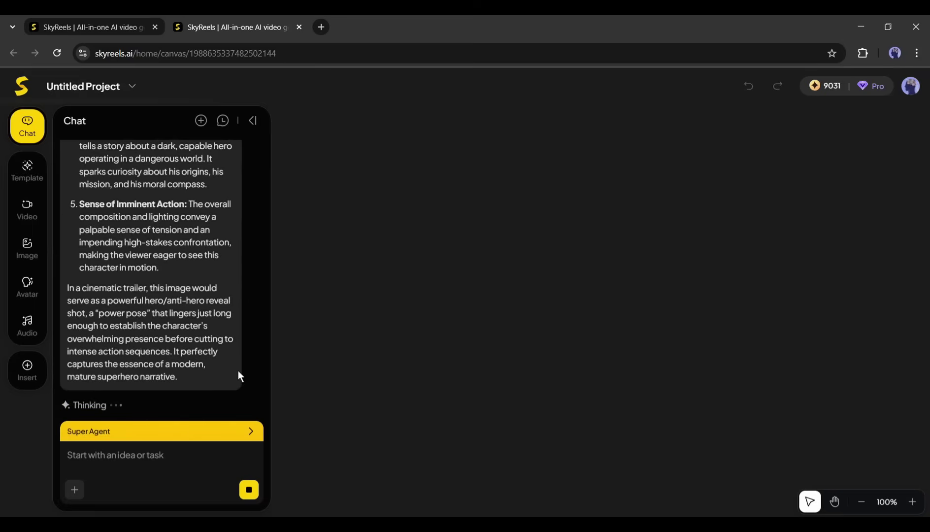
{"action": "scroll", "coordinate": [255, 318], "scroll_direction": "up", "scroll_amount": 3}
{"action": "scroll", "coordinate": [255, 317], "scroll_direction": "up", "scroll_amount": 5}
{"action": "scroll", "coordinate": [256, 317], "scroll_direction": "up", "scroll_amount": 4}
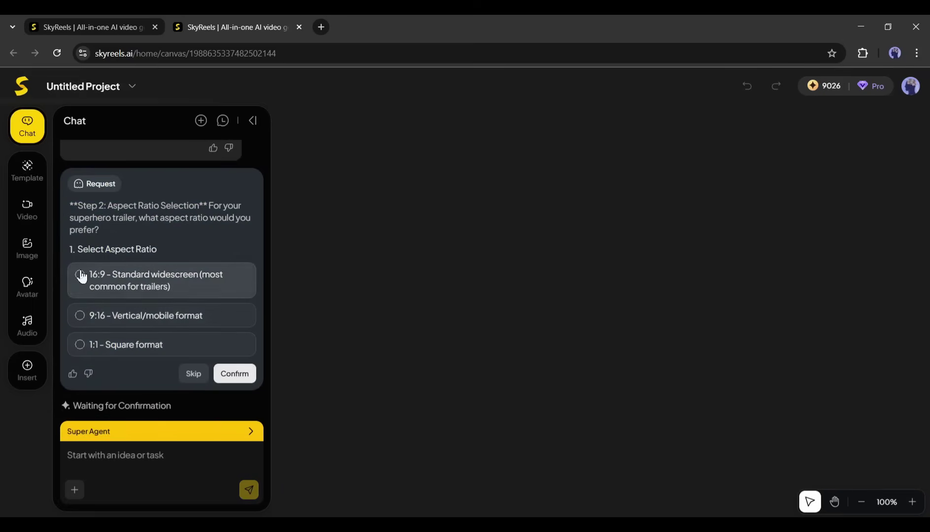
{"action": "left_click", "coordinate": [81, 276]}
Confirm 16:9, submit the character descriptions and dismiss the survey popup
{"action": "left_click", "coordinate": [247, 380]}
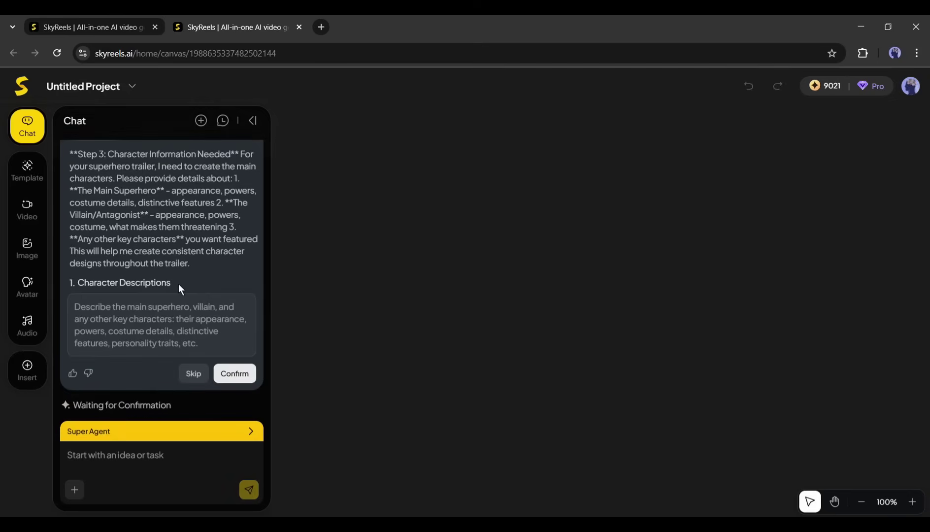
{"action": "left_click", "coordinate": [228, 373]}
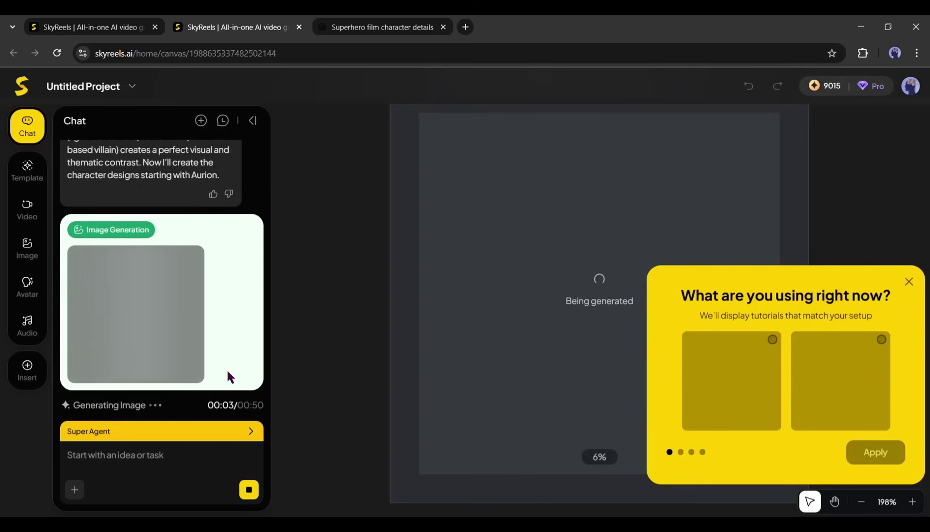
{"action": "left_click", "coordinate": [911, 282]}
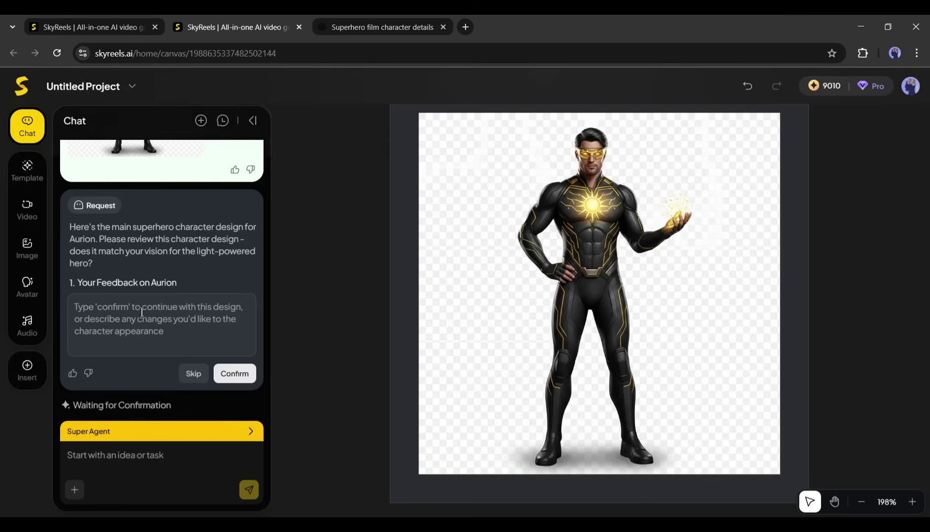
Approve the Aurion hero design and the Oblivion villain design with 'confirm'
{"action": "left_click", "coordinate": [154, 336]}
{"action": "type", "text": "Confirm"}
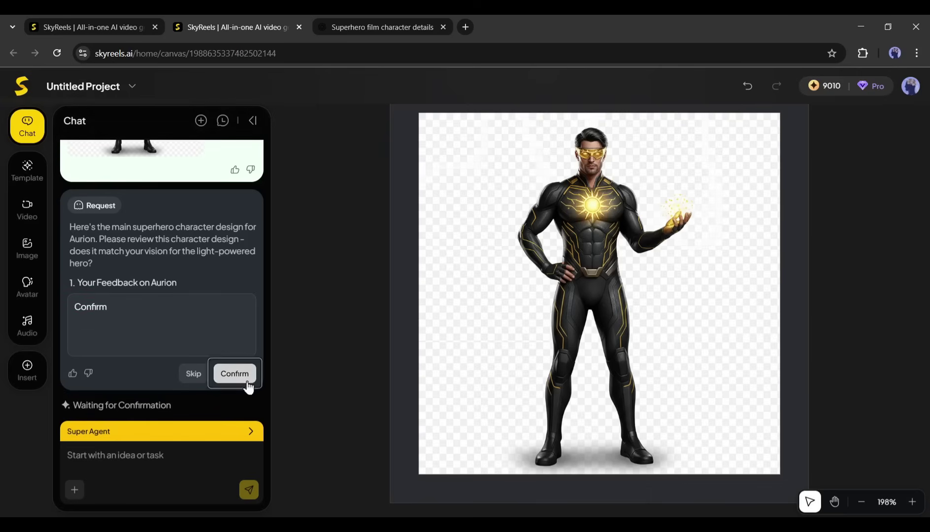
{"action": "left_click", "coordinate": [246, 380]}
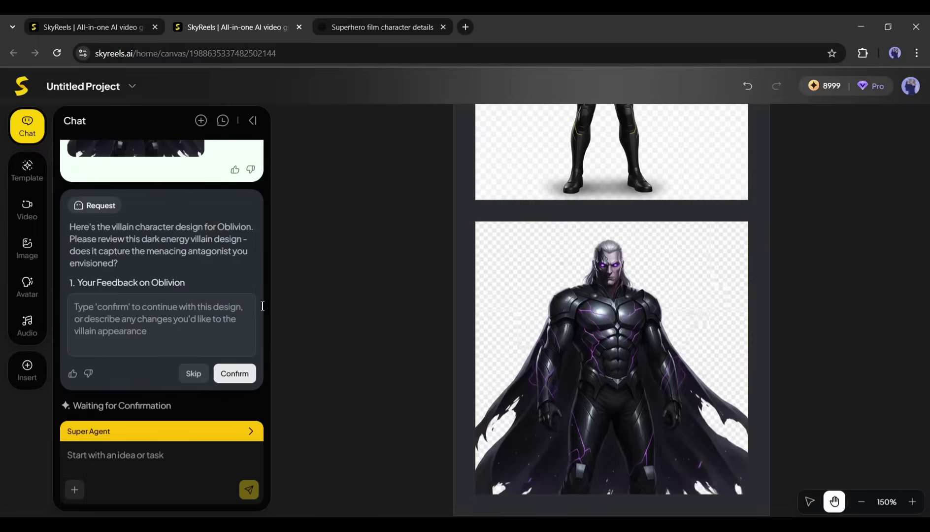
{"action": "left_click", "coordinate": [156, 322]}
{"action": "type", "text": "confirm"}
{"action": "left_click", "coordinate": [241, 382]}
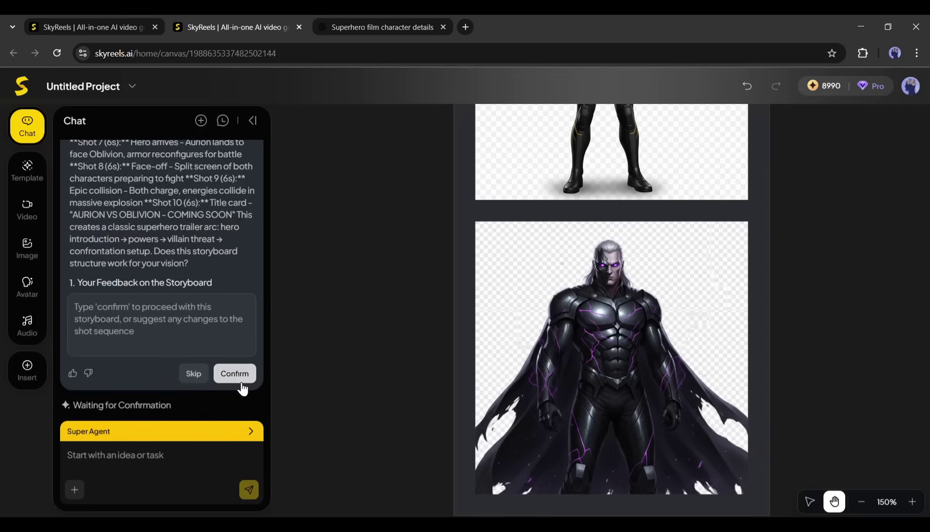
Review the ten-shot storyboard and approve it with 'Confirm'
{"action": "scroll", "coordinate": [261, 315], "scroll_direction": "up", "scroll_amount": 2}
{"action": "scroll", "coordinate": [261, 316], "scroll_direction": "up", "scroll_amount": 2}
{"action": "scroll", "coordinate": [261, 315], "scroll_direction": "up", "scroll_amount": 1}
{"action": "scroll", "coordinate": [261, 315], "scroll_direction": "down", "scroll_amount": 2}
{"action": "scroll", "coordinate": [261, 315], "scroll_direction": "down", "scroll_amount": 2}
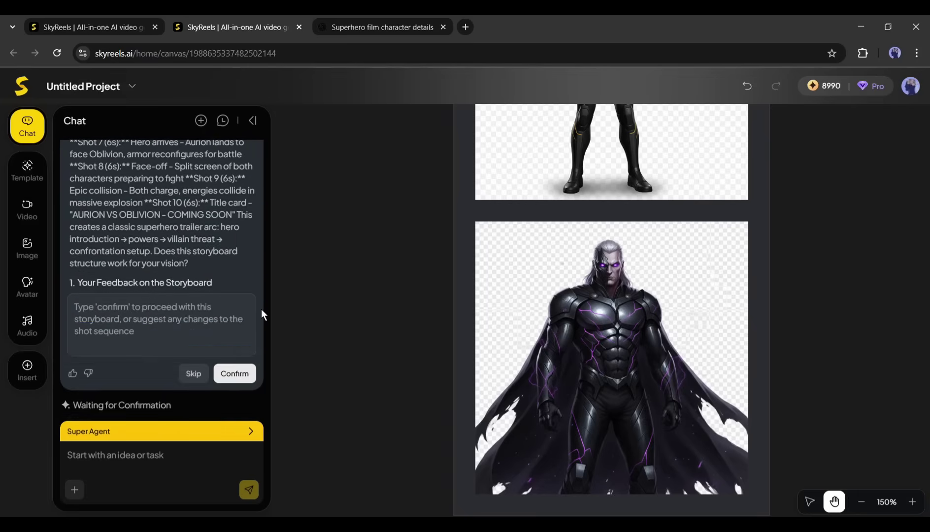
{"action": "left_click", "coordinate": [167, 304]}
{"action": "type", "text": "Confirm"}
{"action": "key", "text": "Return"}
{"action": "left_click", "coordinate": [234, 373]}
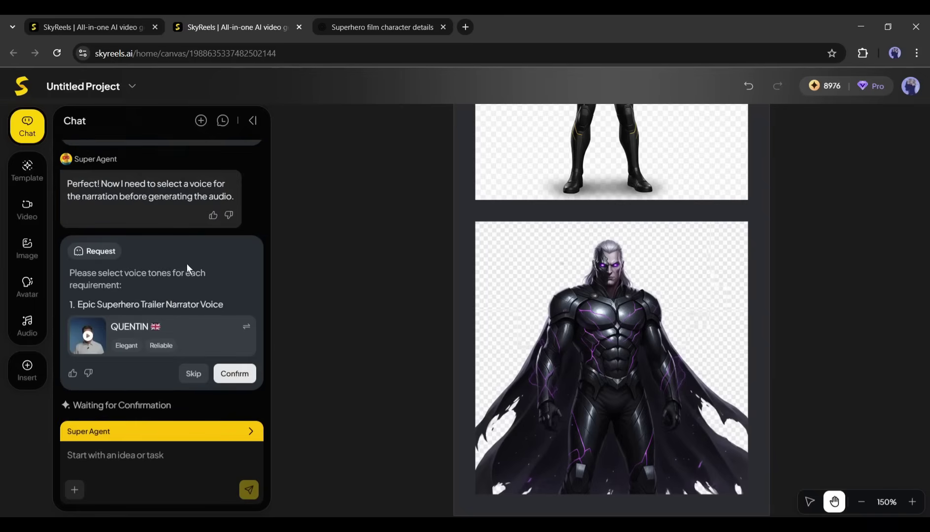
Preview narrator voices and confirm PETER as the trailer's narrator
{"action": "left_click", "coordinate": [87, 335]}
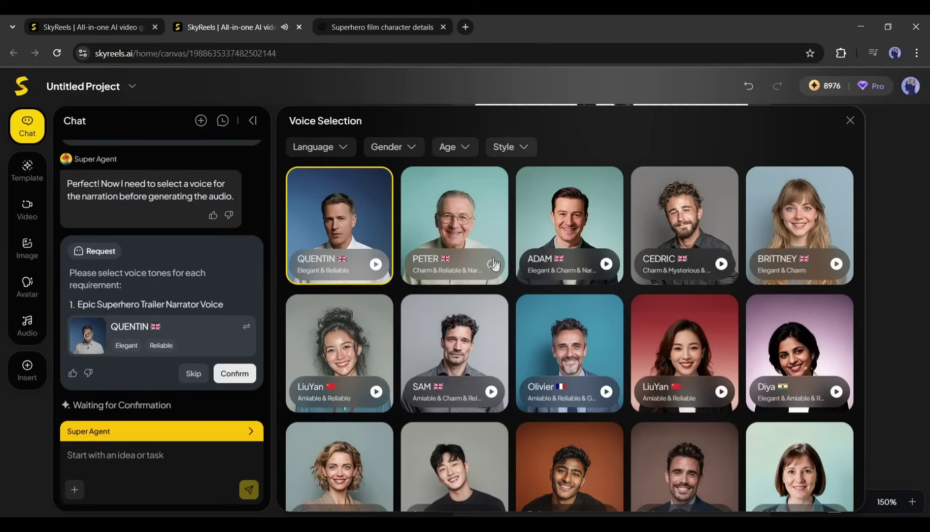
{"action": "left_click", "coordinate": [491, 391]}
{"action": "left_click", "coordinate": [488, 270]}
{"action": "left_click", "coordinate": [235, 373]}
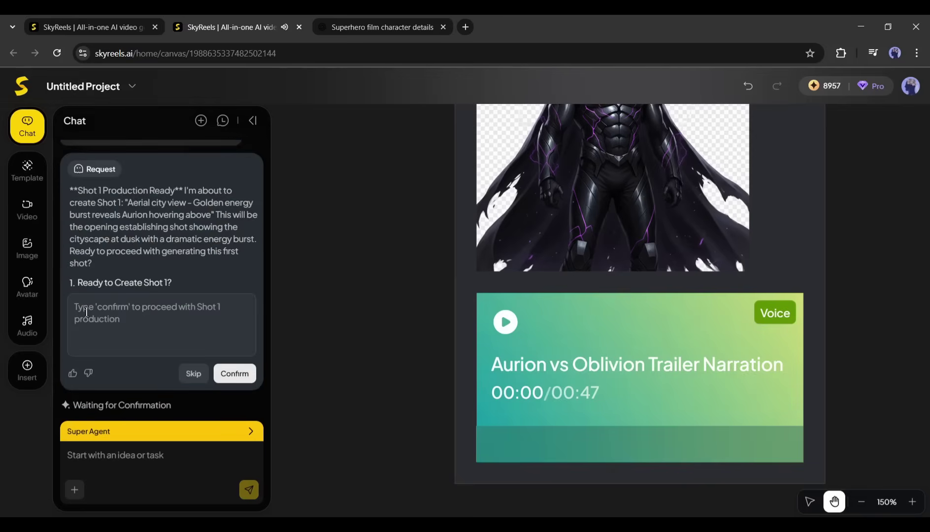
Approve Shot 1 production and confirm its generated images
{"action": "left_click", "coordinate": [157, 298]}
{"action": "type", "text": "Confirm"}
{"action": "left_click", "coordinate": [236, 375]}
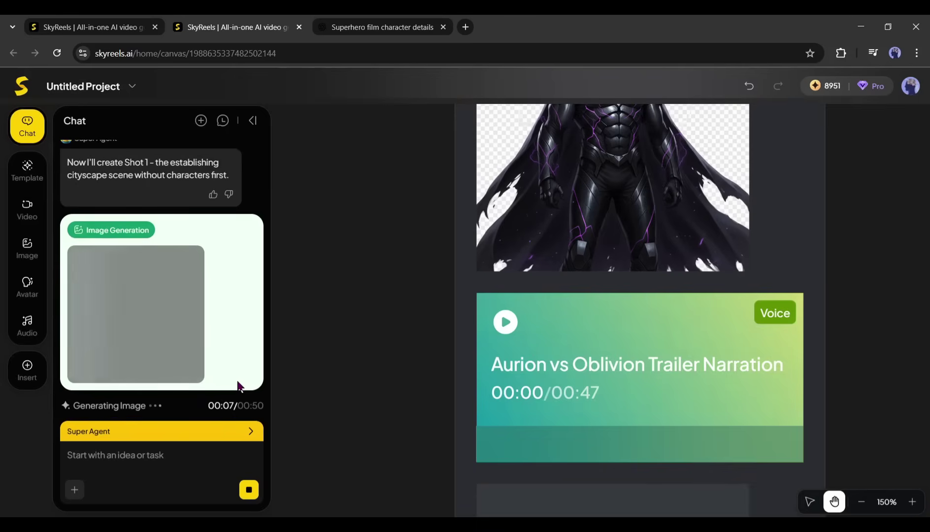
{"action": "scroll", "coordinate": [768, 305], "scroll_direction": "down", "scroll_amount": 5}
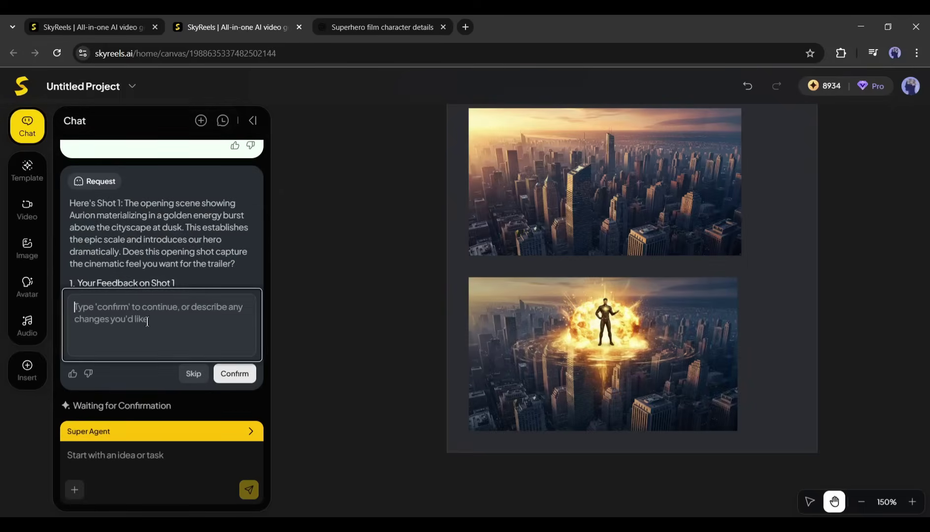
{"action": "left_click", "coordinate": [130, 315]}
{"action": "type", "text": "Confirm"}
{"action": "left_click", "coordinate": [234, 373]}
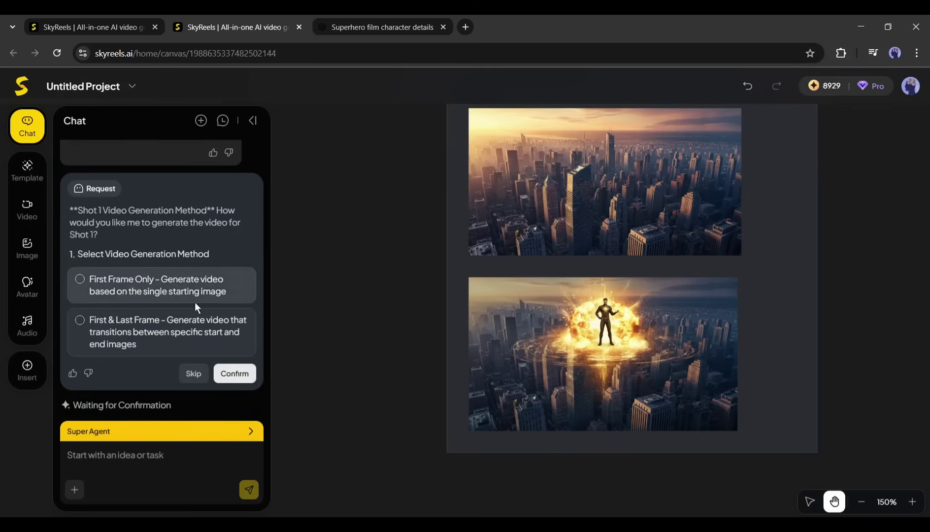
Generate Shot 1 with First Frame Only, play the clip and begin feedback
{"action": "left_click", "coordinate": [79, 283]}
{"action": "left_click", "coordinate": [234, 373]}
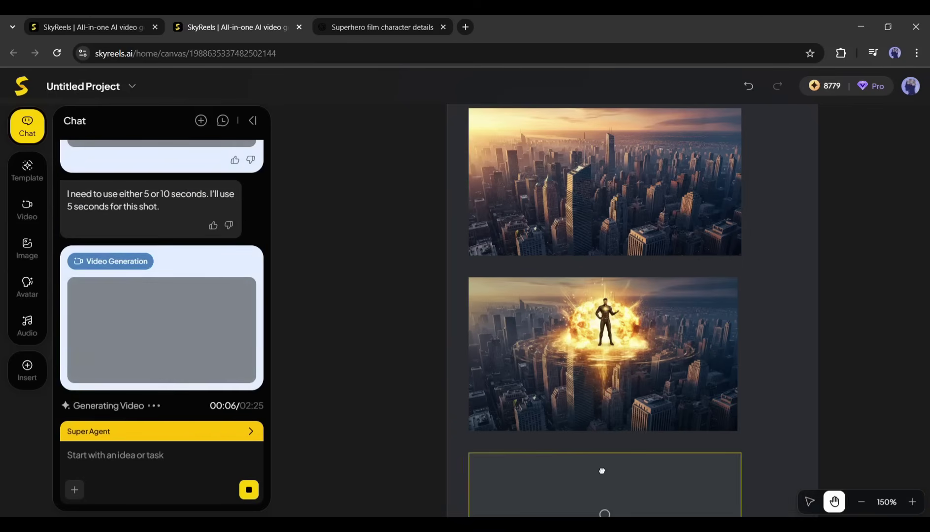
{"action": "scroll", "coordinate": [642, 470], "scroll_direction": "down", "scroll_amount": 3}
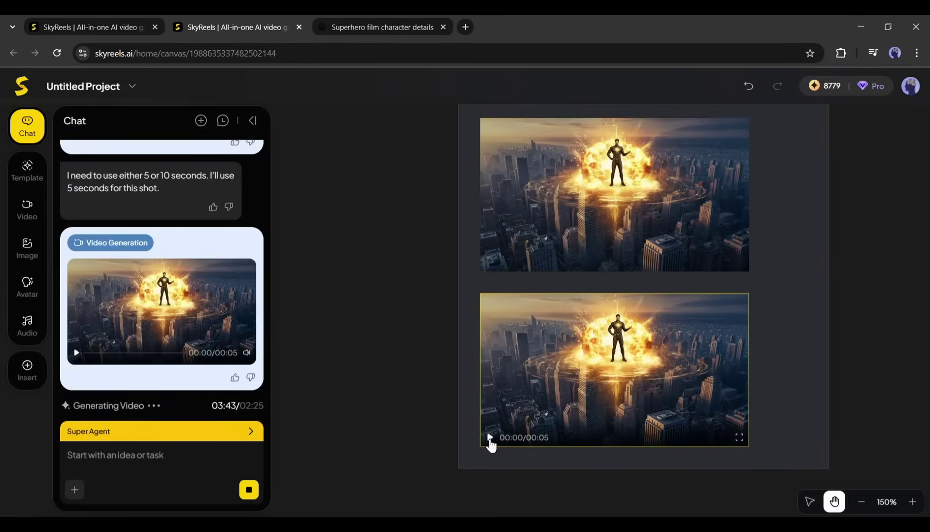
{"action": "left_click", "coordinate": [490, 438]}
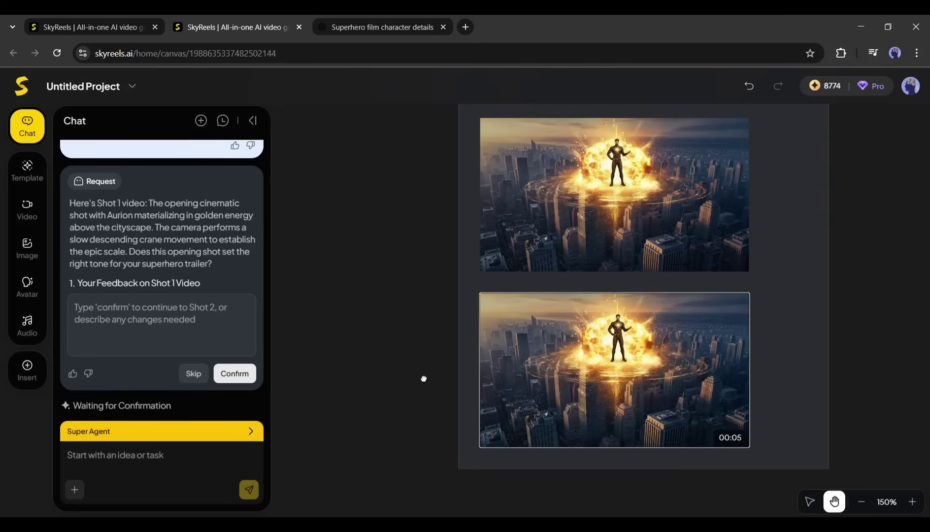
{"action": "left_click", "coordinate": [185, 318]}
{"action": "type", "text": "c"}
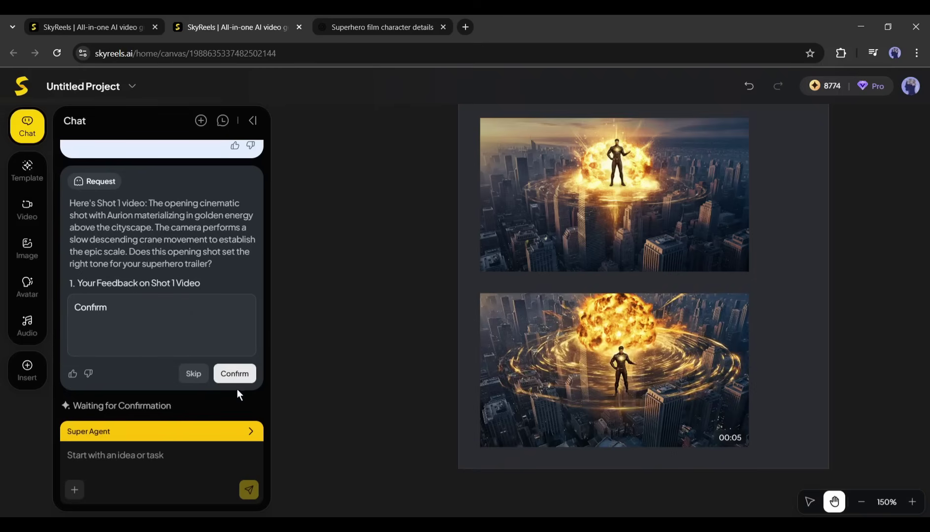
Approve the Shot 1 video and start Shot 2 production
{"action": "left_click", "coordinate": [236, 373]}
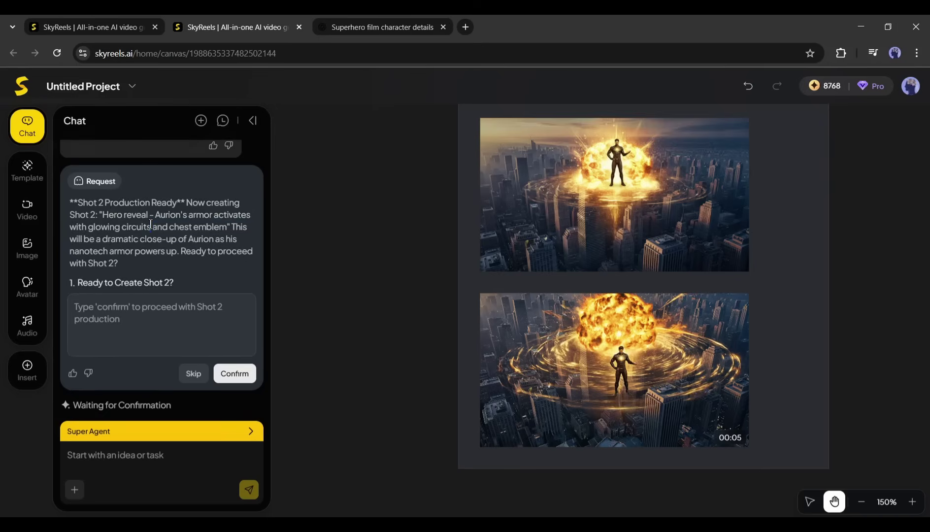
{"action": "left_click", "coordinate": [135, 323]}
{"action": "type", "text": "Confirm"}
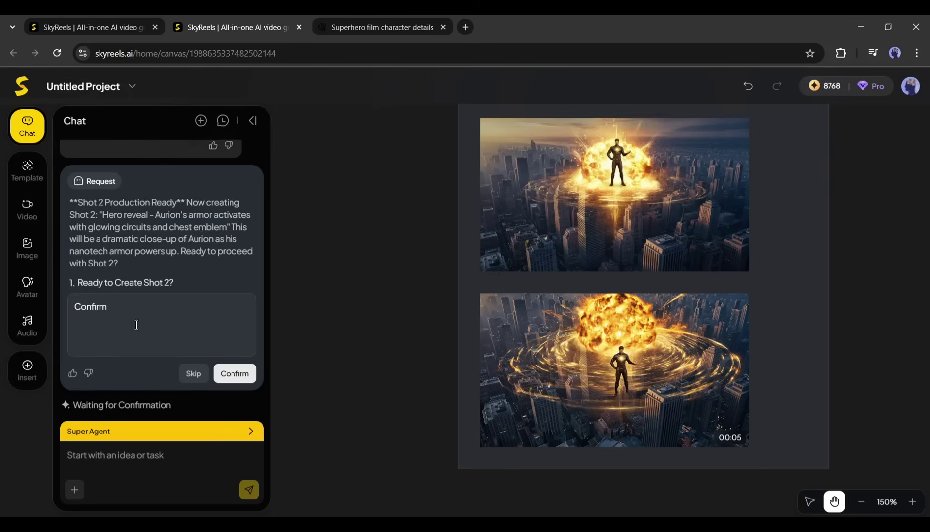
{"action": "left_click", "coordinate": [241, 377]}
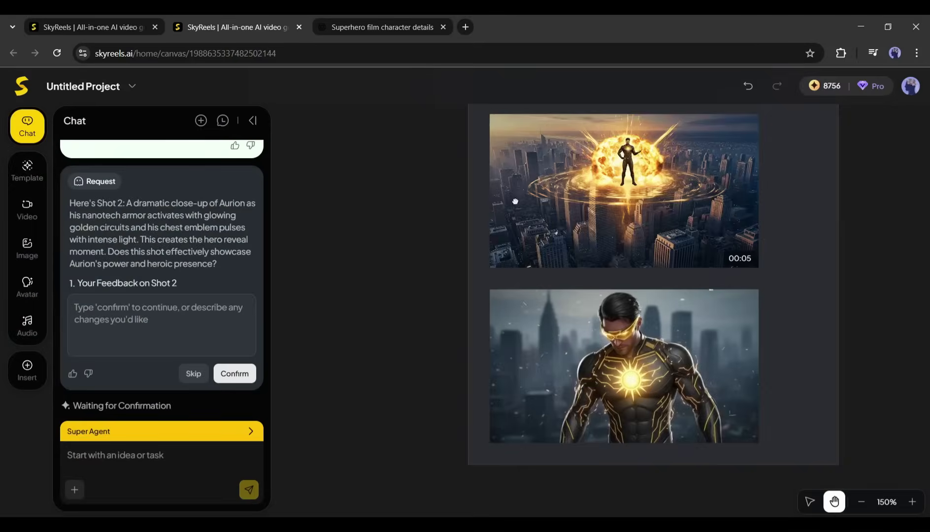
Approve the golden-circuit armor image for Shot 2 and play the resulting clip
{"action": "left_click", "coordinate": [131, 319]}
{"action": "type", "text": "Conf"}
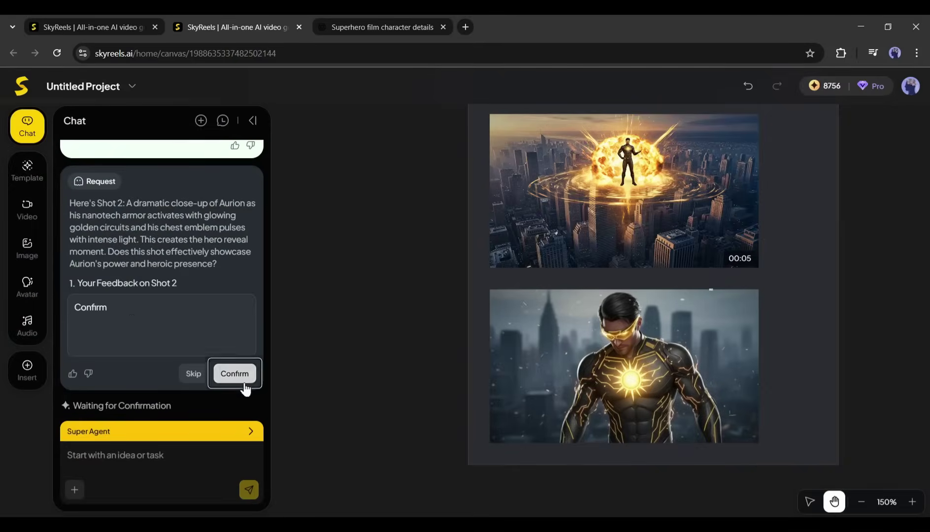
{"action": "type", "text": "irm"}
{"action": "left_click", "coordinate": [242, 377]}
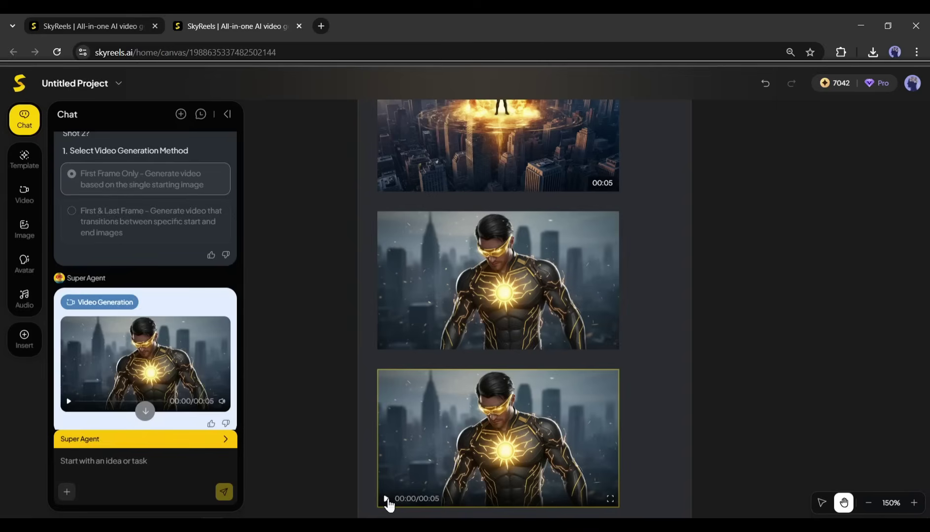
{"action": "left_click", "coordinate": [386, 498]}
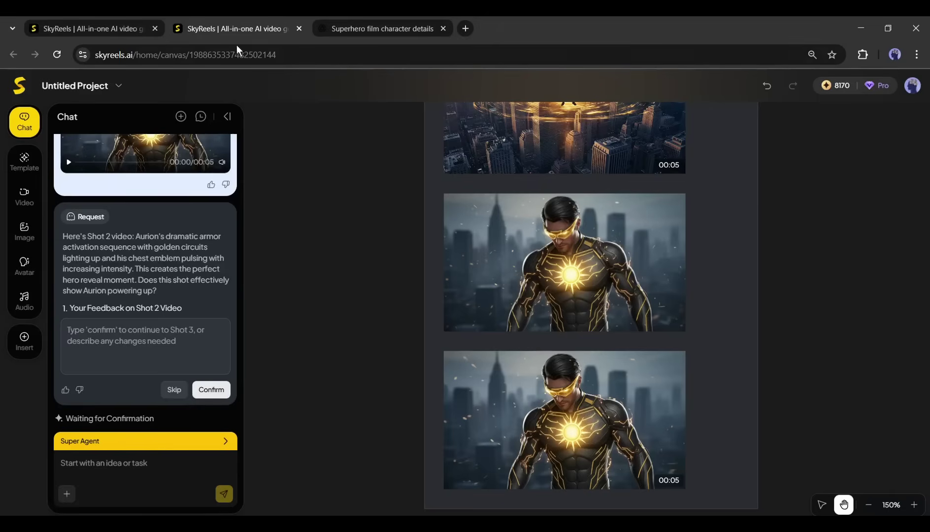
Start an Image to Video clip from the glowing armor image with the pasted armor-activation prompt
{"action": "left_click", "coordinate": [26, 209]}
{"action": "left_click", "coordinate": [174, 146]}
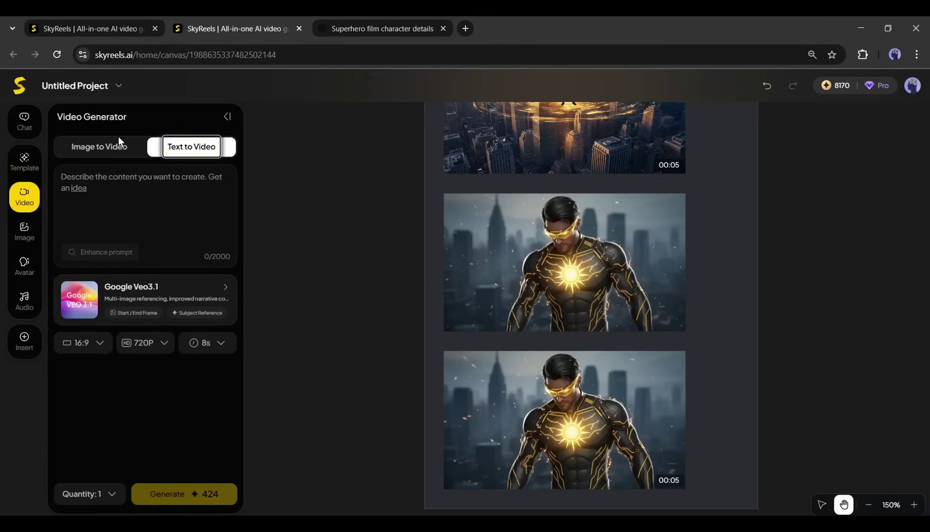
{"action": "left_click", "coordinate": [110, 147]}
{"action": "left_click", "coordinate": [145, 204]}
{"action": "left_click", "coordinate": [328, 205]}
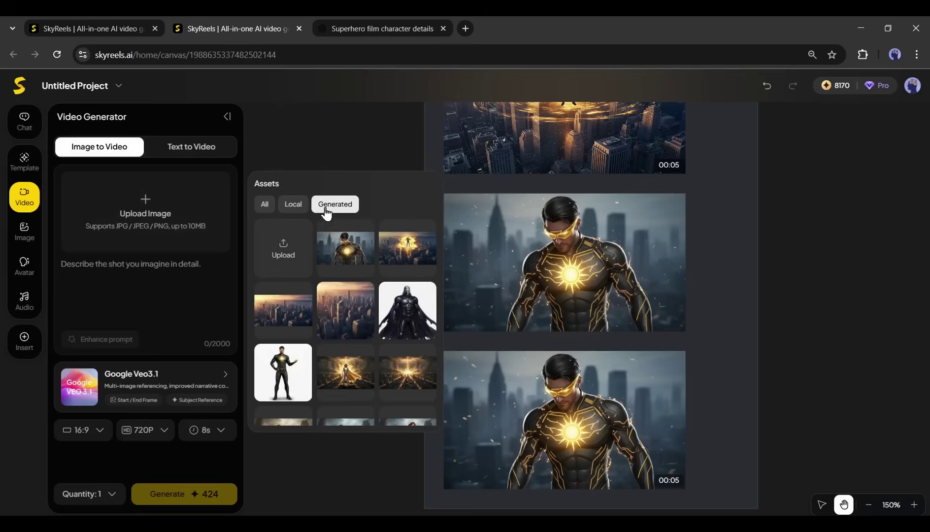
{"action": "left_click", "coordinate": [354, 260]}
{"action": "left_click", "coordinate": [146, 293]}
{"action": "key", "text": "ctrl+v"}
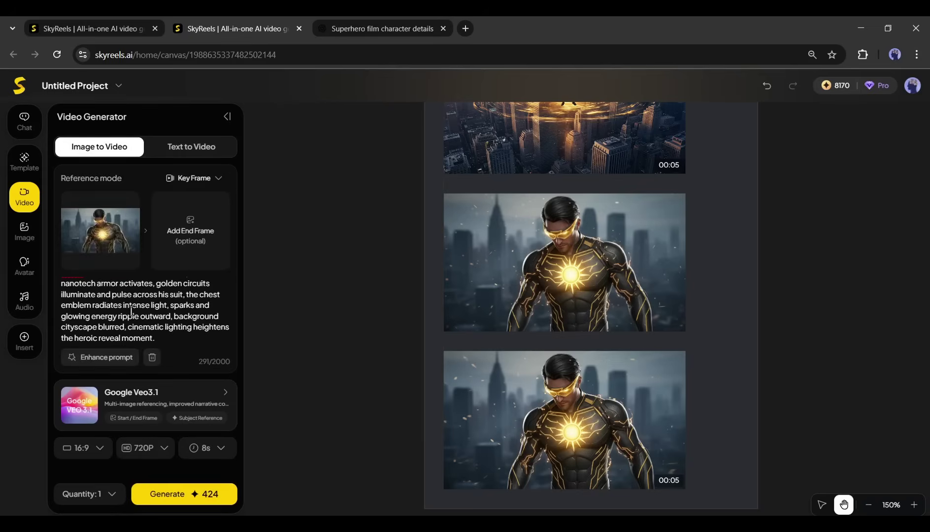
Generate the armor clip with Google Veo 3.1 at 8 seconds and preview it
{"action": "left_click", "coordinate": [132, 398]}
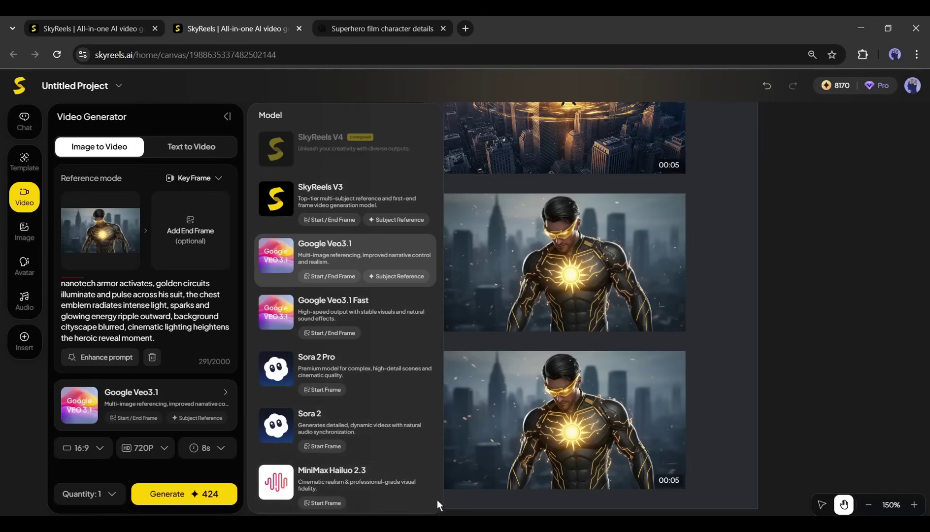
{"action": "left_click_drag", "start_coordinate": [437, 509], "coordinate": [380, 261]}
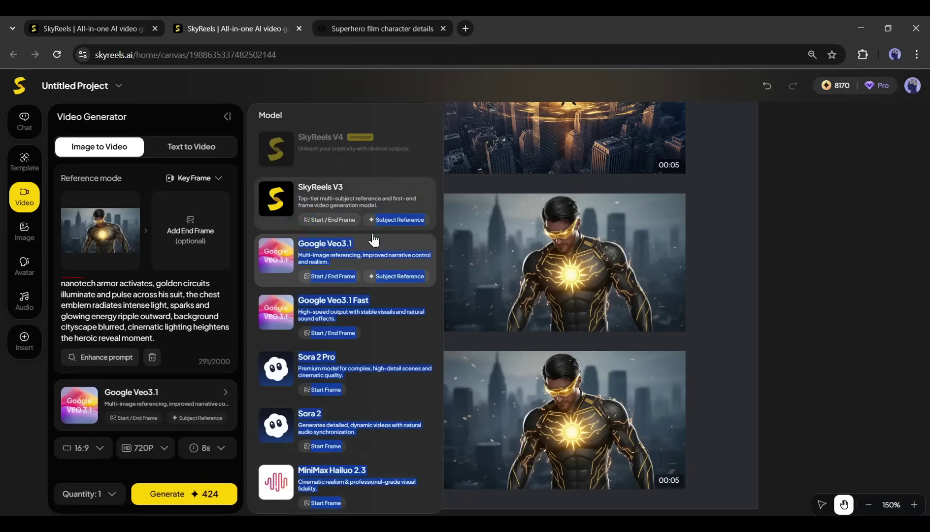
{"action": "left_click_drag", "start_coordinate": [380, 261], "coordinate": [378, 253]}
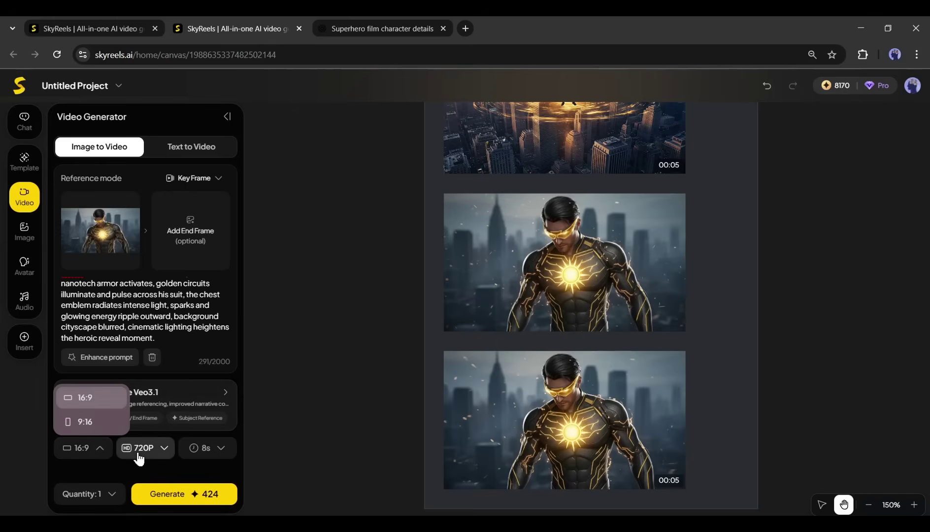
{"action": "left_click", "coordinate": [199, 457]}
{"action": "left_click", "coordinate": [199, 458]}
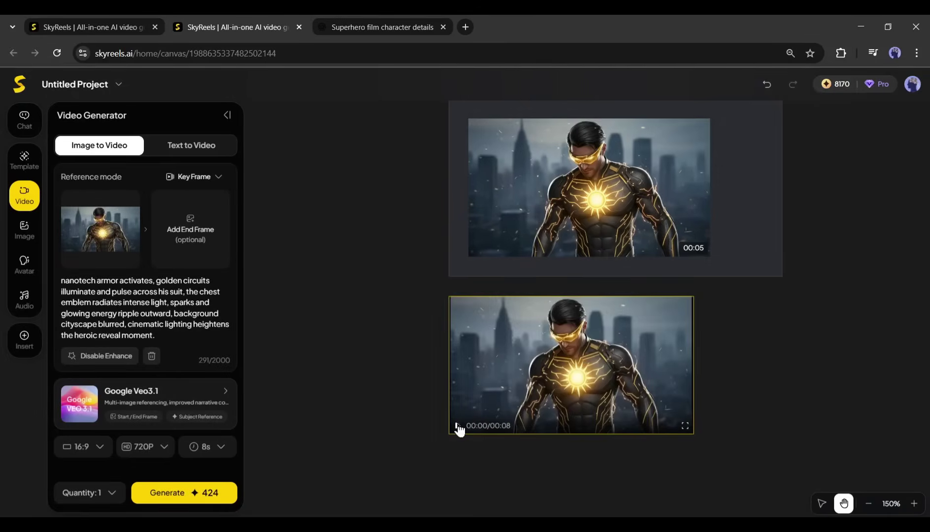
{"action": "left_click", "coordinate": [457, 426]}
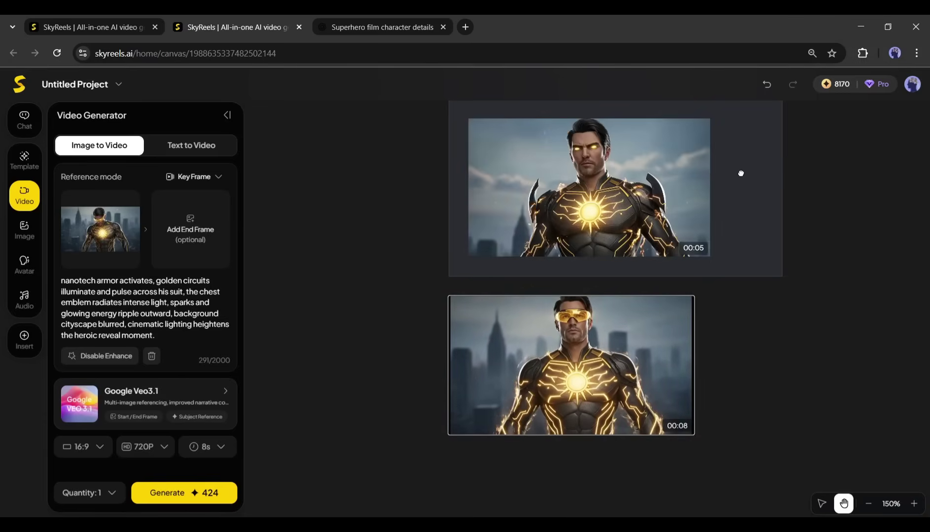
Approve the Super Agent's pending request in Chat so it assembles the 1:28 trailer
{"action": "left_click", "coordinate": [33, 129]}
{"action": "left_click", "coordinate": [214, 383]}
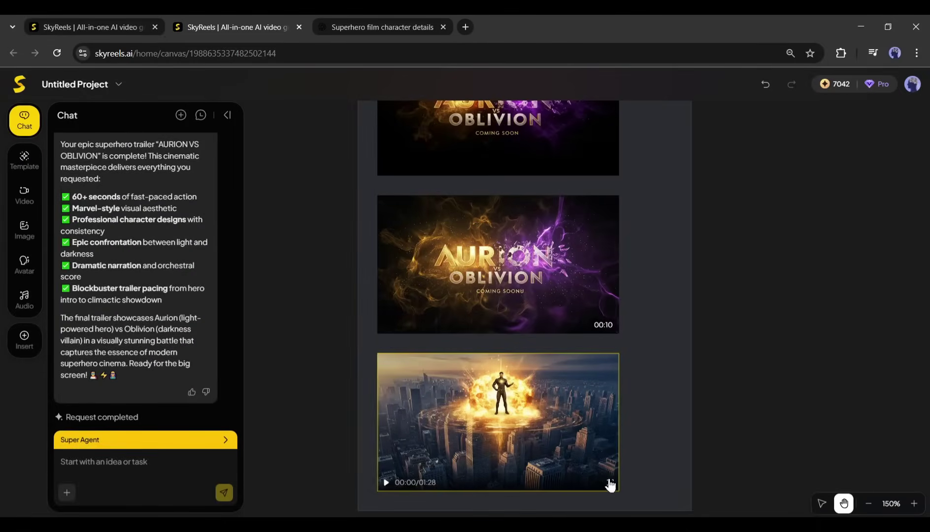
Preview the finished 1:28 Aurion vs Oblivion trailer video node
{"action": "left_click", "coordinate": [609, 484]}
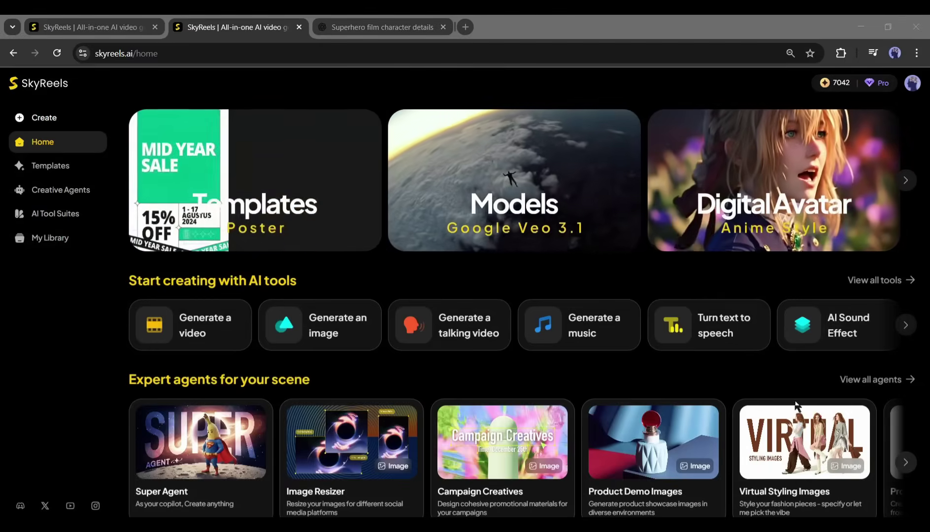
Cycle through the supported-models carousel on skyreels.ai until it returns to the start
{"action": "scroll", "coordinate": [844, 204], "scroll_direction": "down", "scroll_amount": 1}
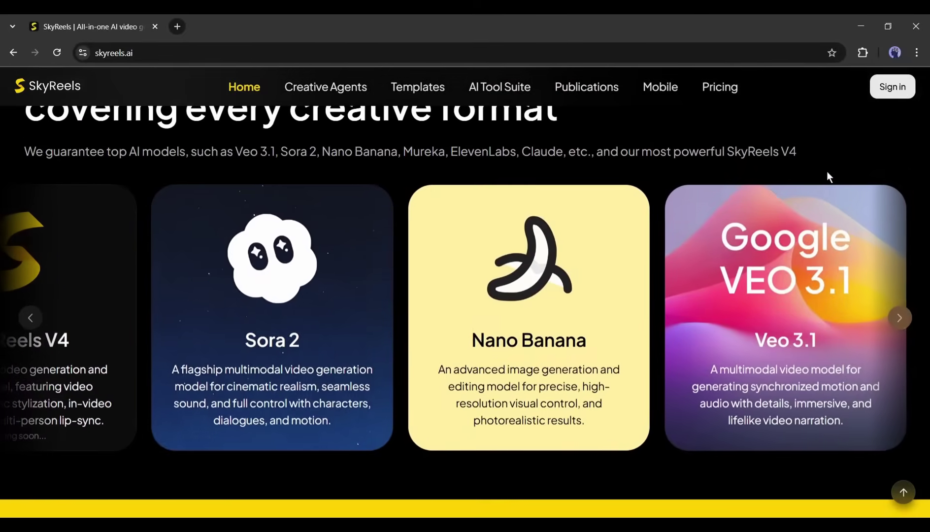
{"action": "left_click", "coordinate": [900, 318]}
{"action": "left_click", "coordinate": [899, 319]}
{"action": "left_click", "coordinate": [899, 318]}
{"action": "left_click", "coordinate": [899, 318]}
{"action": "left_click", "coordinate": [900, 318]}
{"action": "left_click", "coordinate": [899, 318]}
{"action": "left_click", "coordinate": [900, 318]}
{"action": "left_click", "coordinate": [900, 318]}
Read down past the agents and testimonials to the Contact Us section
{"action": "scroll", "coordinate": [904, 322], "scroll_direction": "down", "scroll_amount": 4}
{"action": "scroll", "coordinate": [904, 323], "scroll_direction": "down", "scroll_amount": 5}
{"action": "scroll", "coordinate": [904, 322], "scroll_direction": "down", "scroll_amount": 1}
{"action": "scroll", "coordinate": [904, 322], "scroll_direction": "down", "scroll_amount": 2}
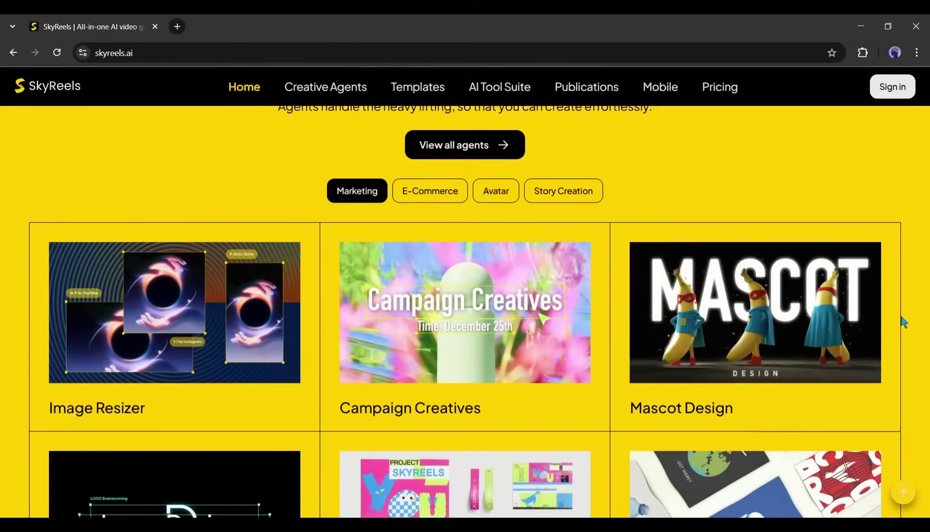
{"action": "scroll", "coordinate": [904, 322], "scroll_direction": "down", "scroll_amount": 1}
{"action": "scroll", "coordinate": [904, 322], "scroll_direction": "down", "scroll_amount": 5}
{"action": "scroll", "coordinate": [904, 323], "scroll_direction": "down", "scroll_amount": 1}
{"action": "scroll", "coordinate": [904, 323], "scroll_direction": "down", "scroll_amount": 5}
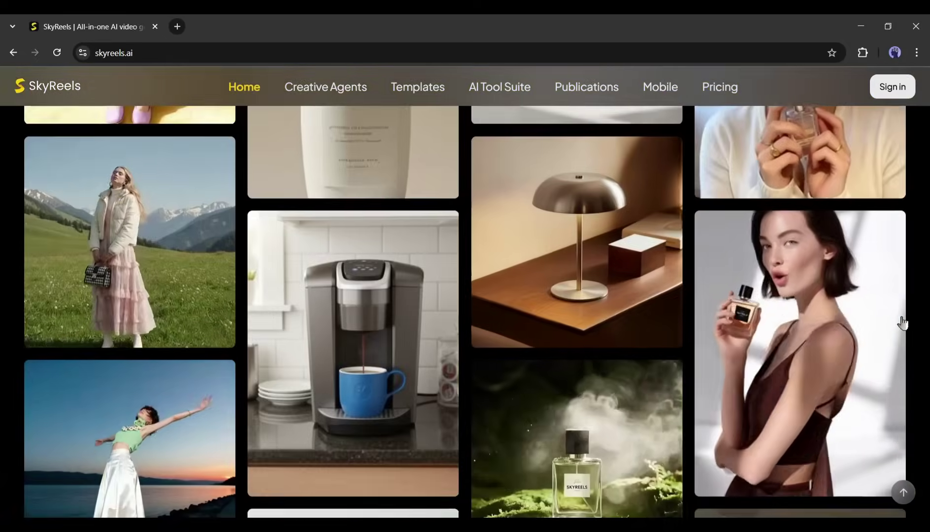
{"action": "scroll", "coordinate": [904, 323], "scroll_direction": "down", "scroll_amount": 3}
{"action": "scroll", "coordinate": [903, 323], "scroll_direction": "down", "scroll_amount": 1}
{"action": "scroll", "coordinate": [903, 323], "scroll_direction": "down", "scroll_amount": 5}
{"action": "scroll", "coordinate": [903, 323], "scroll_direction": "down", "scroll_amount": 3}
{"action": "scroll", "coordinate": [903, 322], "scroll_direction": "down", "scroll_amount": 2}
{"action": "scroll", "coordinate": [903, 322], "scroll_direction": "down", "scroll_amount": 5}
{"action": "scroll", "coordinate": [903, 321], "scroll_direction": "down", "scroll_amount": 5}
{"action": "scroll", "coordinate": [903, 322], "scroll_direction": "down", "scroll_amount": 3}
{"action": "scroll", "coordinate": [903, 322], "scroll_direction": "down", "scroll_amount": 4}
{"action": "scroll", "coordinate": [903, 322], "scroll_direction": "down", "scroll_amount": 4}
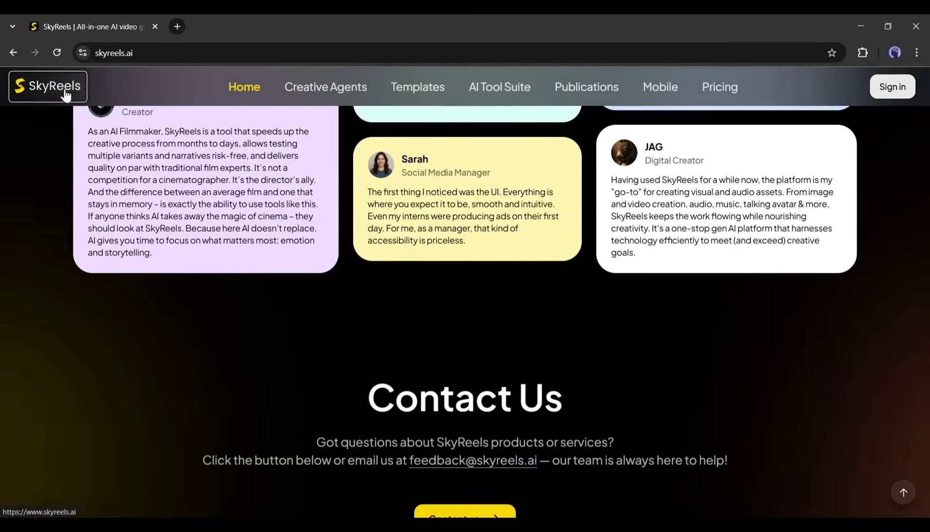